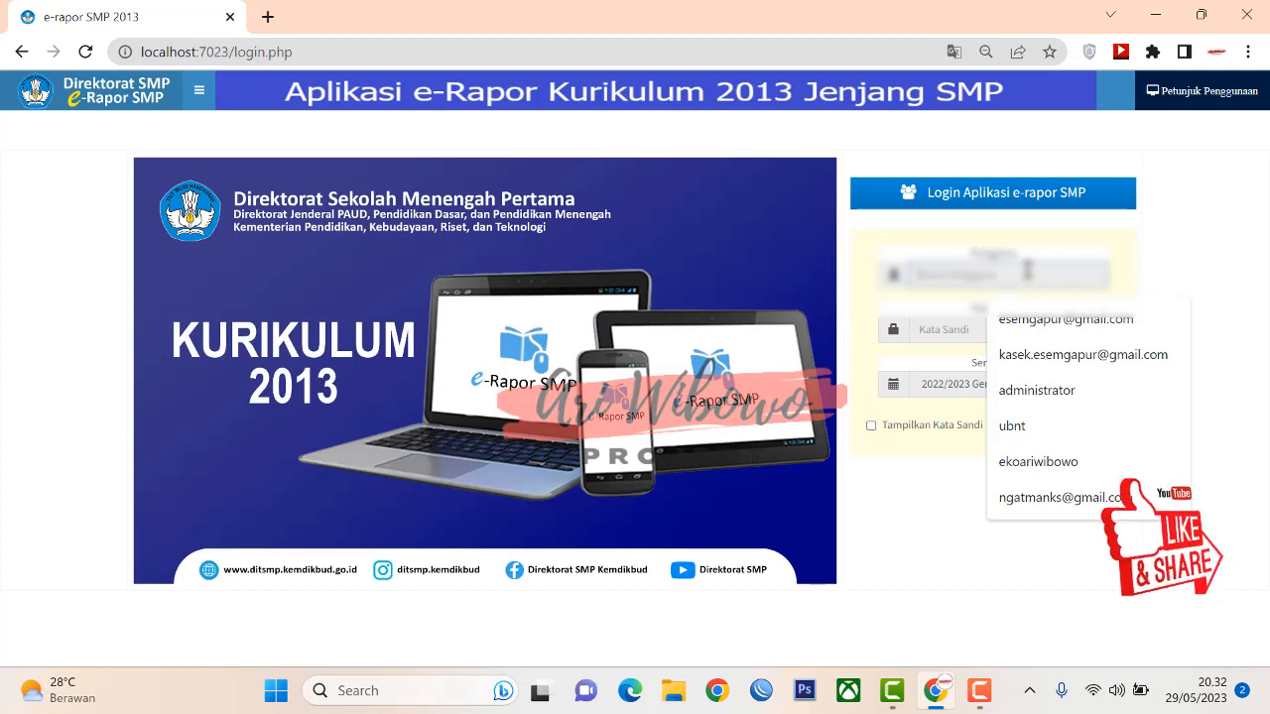
- Log in with the teacher's username and the account password for semester 2022/2023 Genap, and dismiss the password-change warning
{"action": "type", "text": "nuni"}
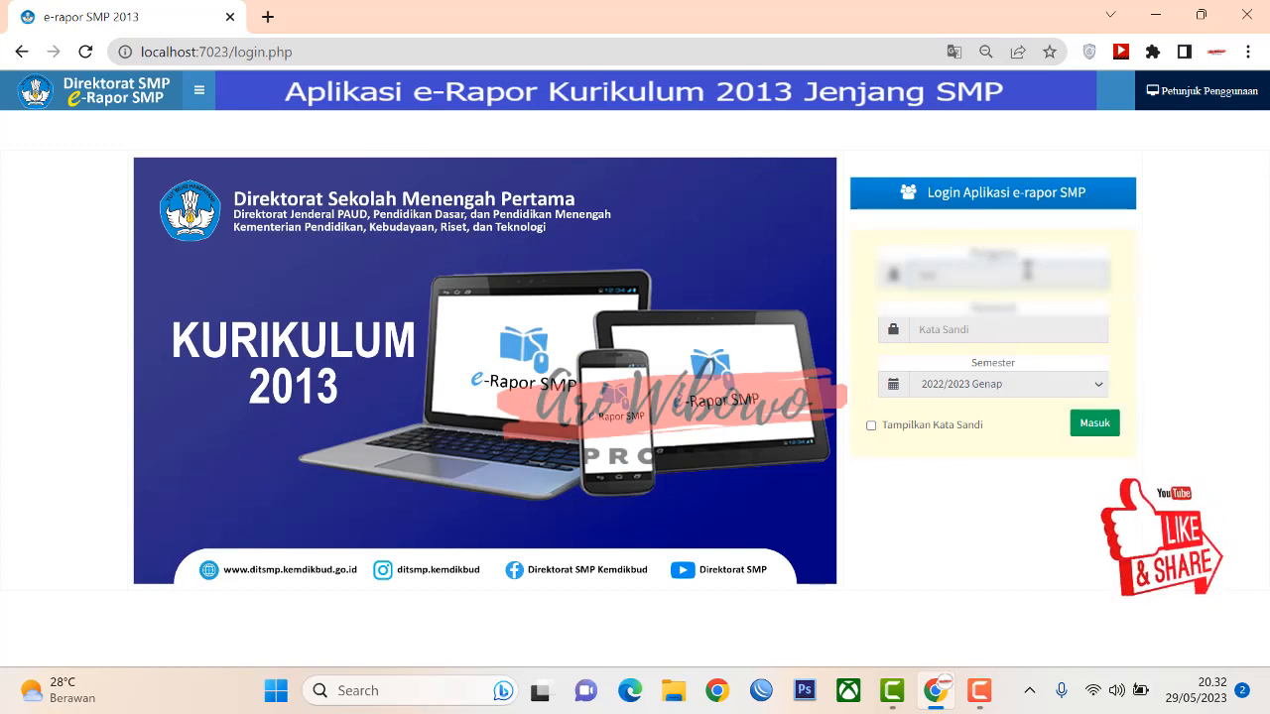
{"action": "key", "text": "BackSpace"}
{"action": "key", "text": "BackSpace"}
{"action": "key", "text": "BackSpace"}
{"action": "type", "text": "n"}
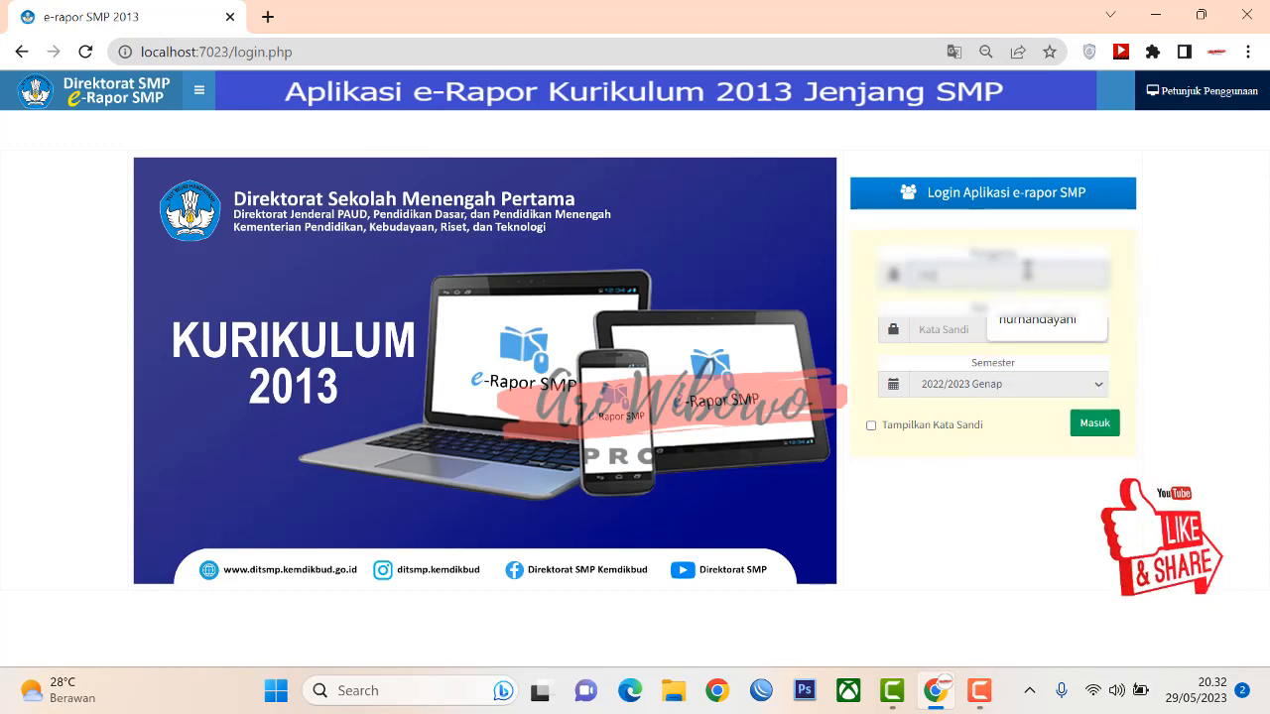
{"action": "left_click", "coordinate": [1038, 322]}
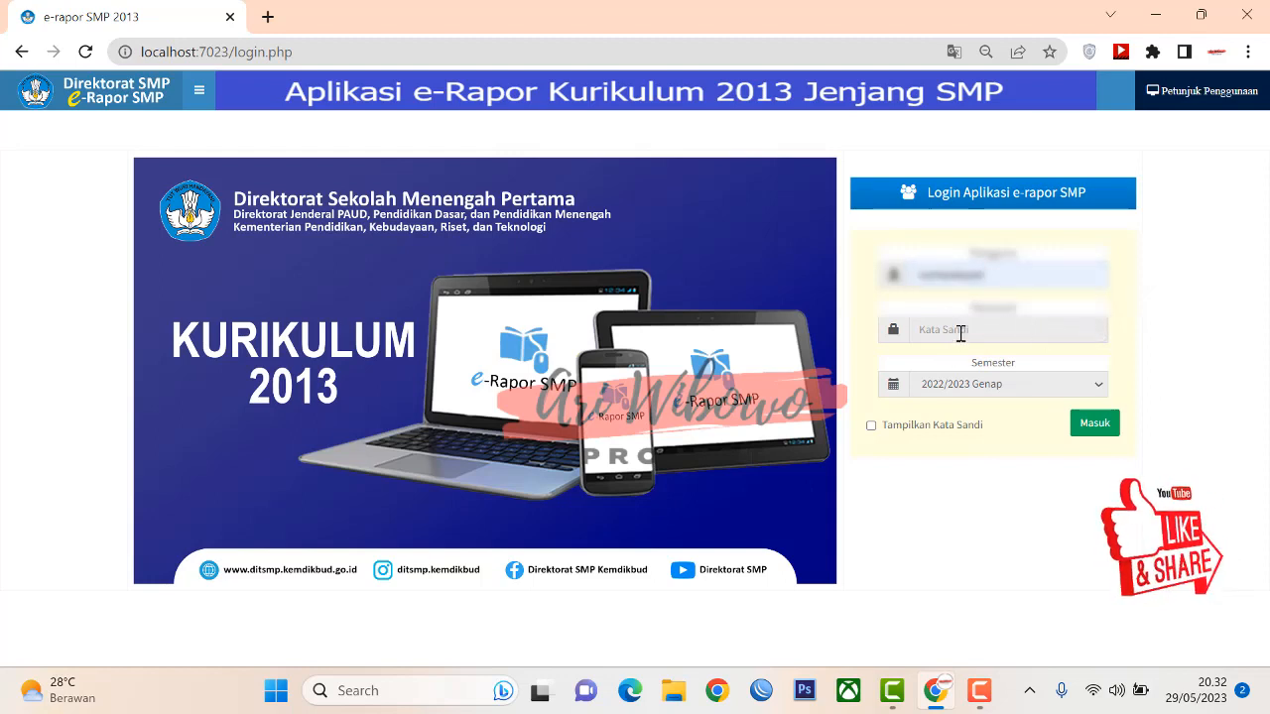
{"action": "left_click", "coordinate": [960, 334]}
{"action": "type", "text": "••"}
{"action": "left_click", "coordinate": [1101, 429]}
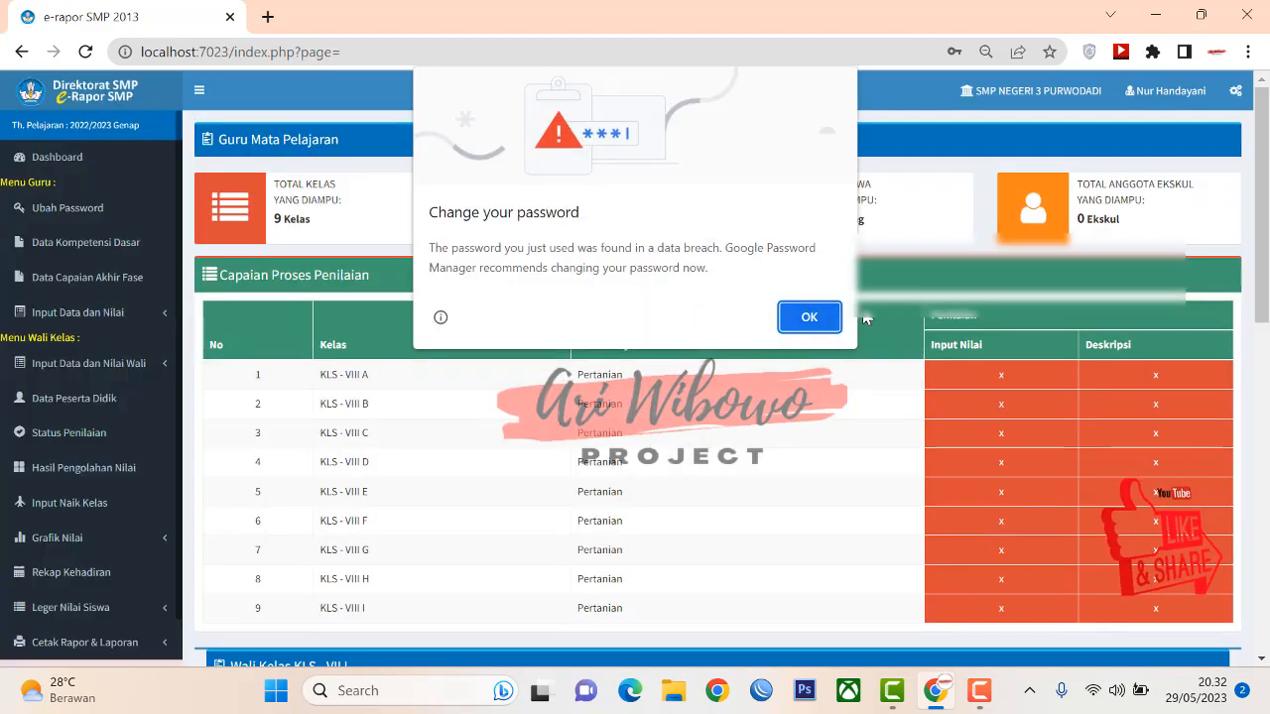
{"action": "left_click", "coordinate": [801, 322]}
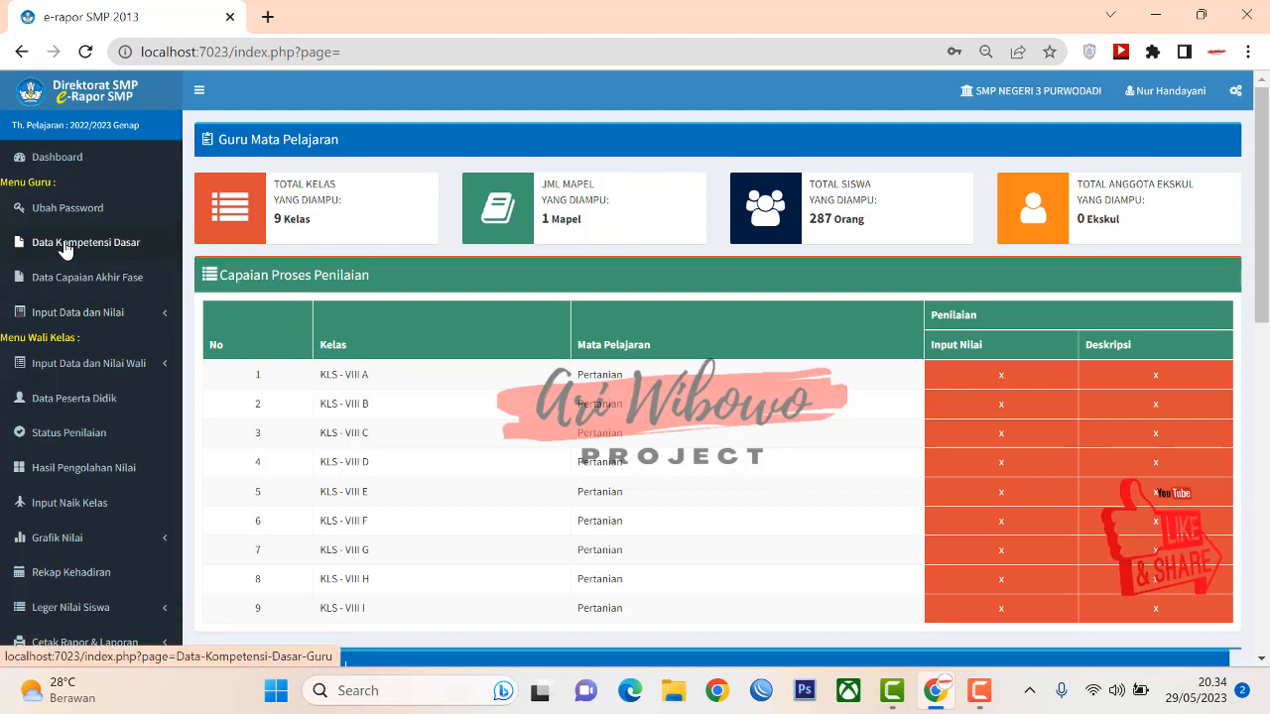
- View the Data Kompetensi Dasar entries for the subject Ilmu Pengetahuan Sosial (IPS)
{"action": "left_click", "coordinate": [80, 278]}
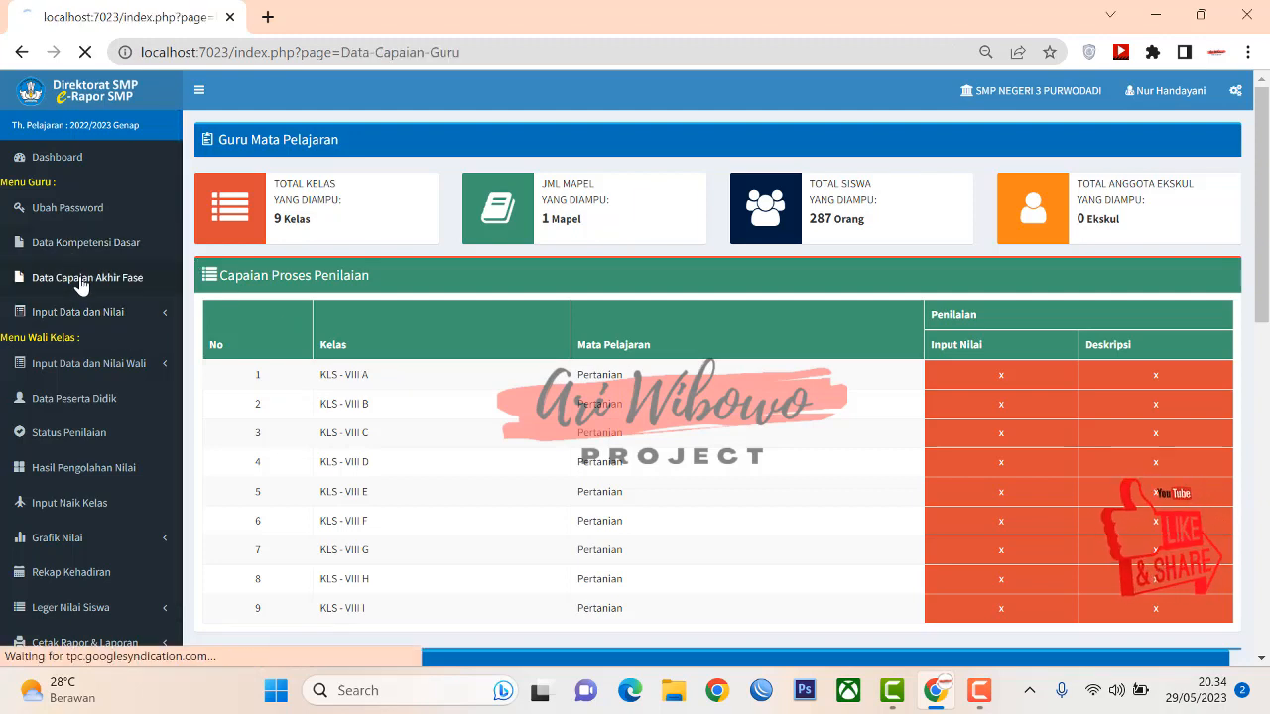
{"action": "left_click", "coordinate": [71, 244]}
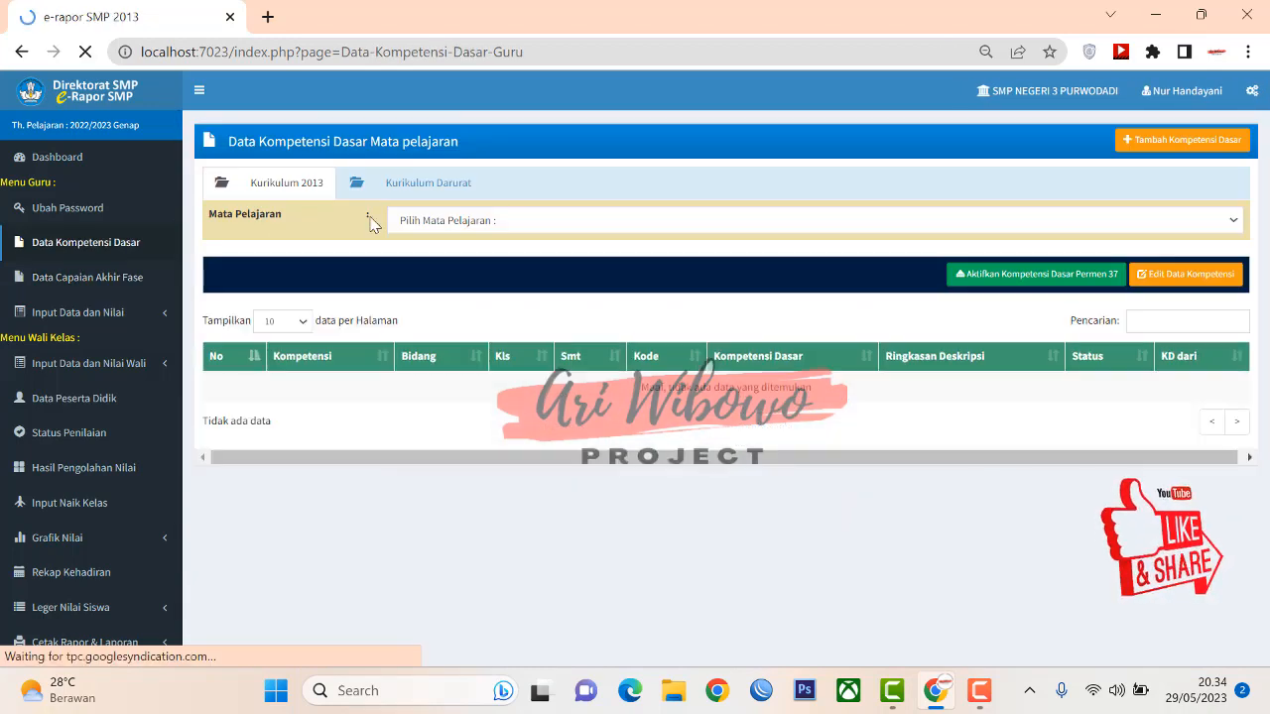
{"action": "left_click", "coordinate": [666, 227]}
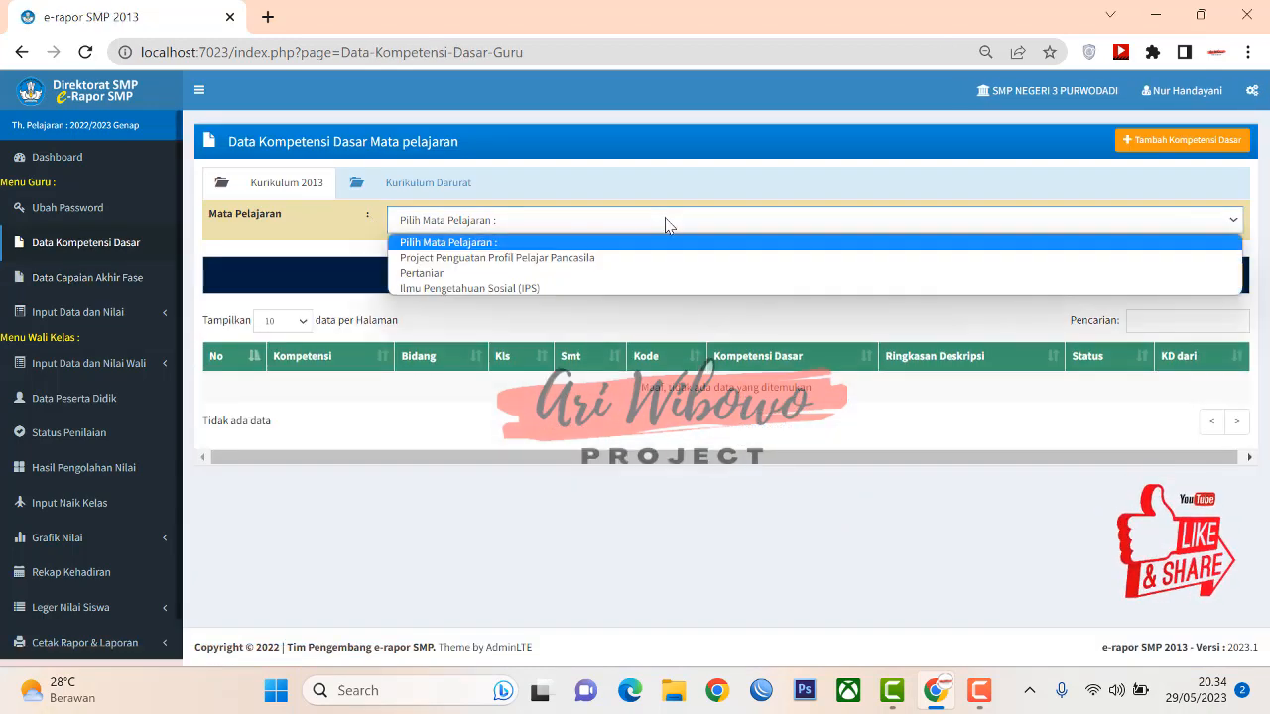
{"action": "left_click", "coordinate": [565, 258]}
{"action": "left_click", "coordinate": [592, 226]}
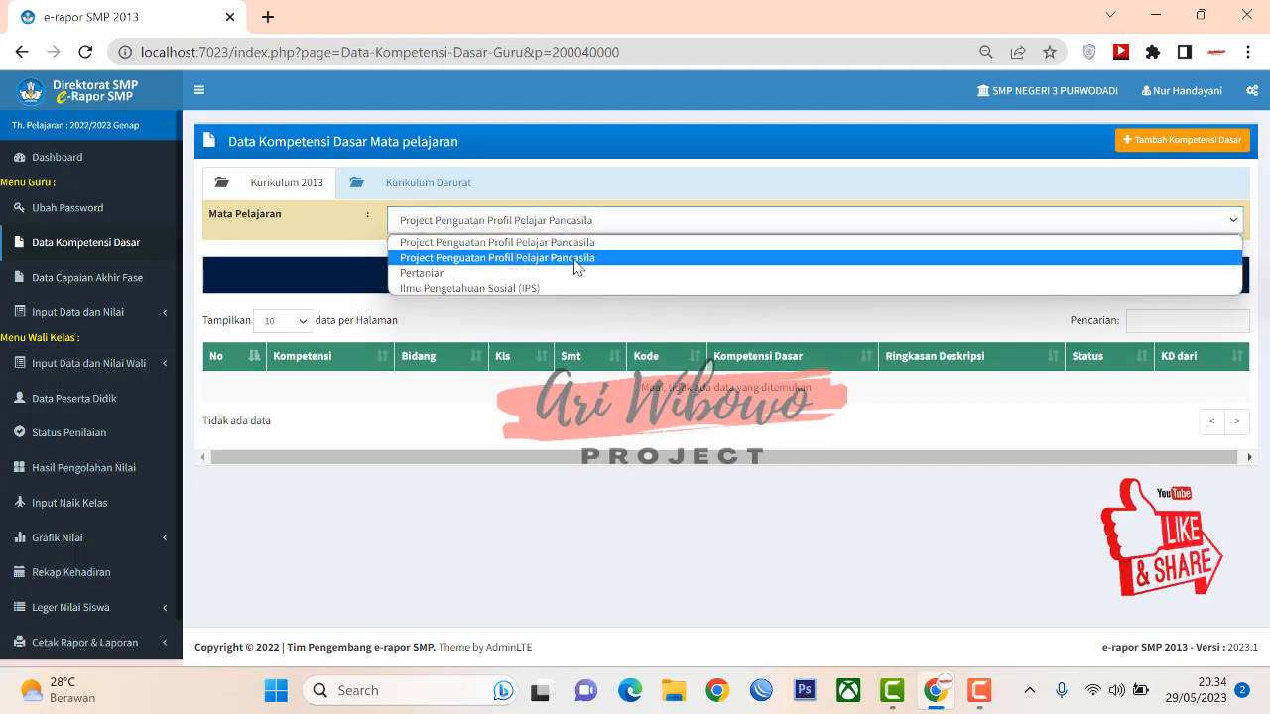
{"action": "left_click", "coordinate": [562, 287]}
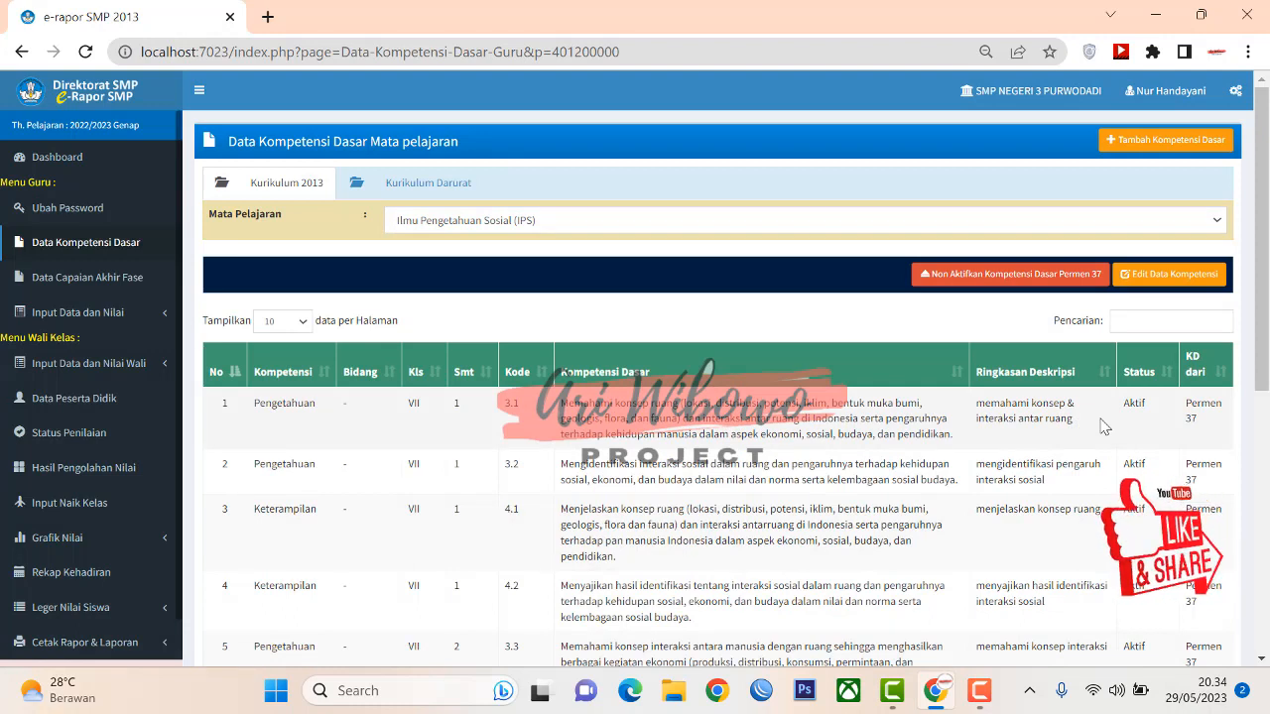
- Reopen the Data Kompetensi Dasar page and list the Ilmu Pengetahuan Sosial (IPS) competencies again
{"action": "left_click", "coordinate": [141, 314]}
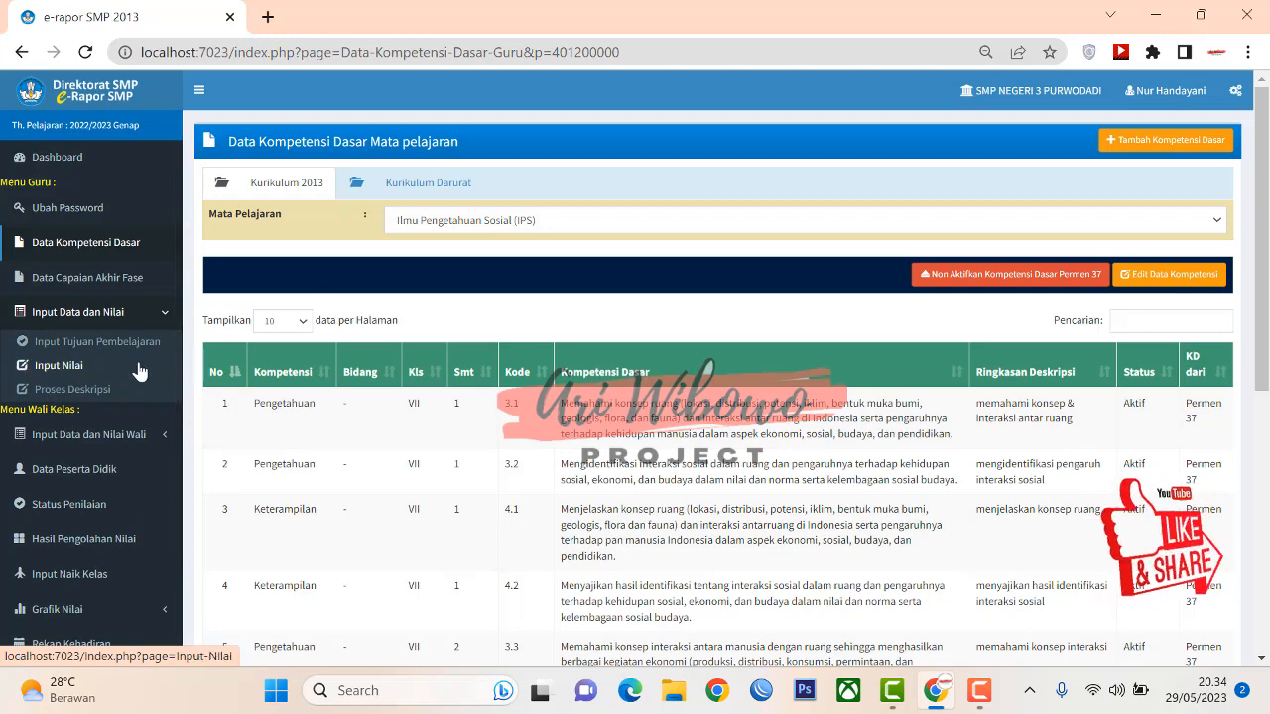
{"action": "left_click", "coordinate": [91, 241]}
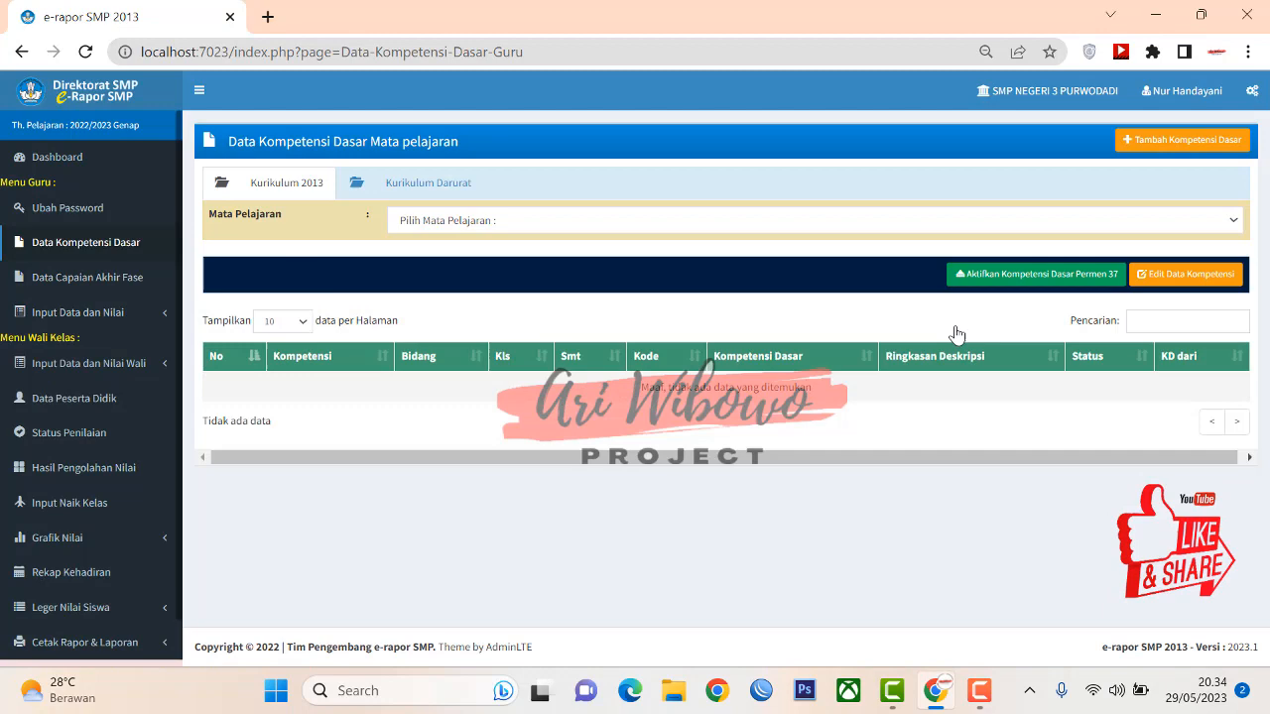
{"action": "left_click", "coordinate": [772, 222]}
{"action": "left_click", "coordinate": [649, 288]}
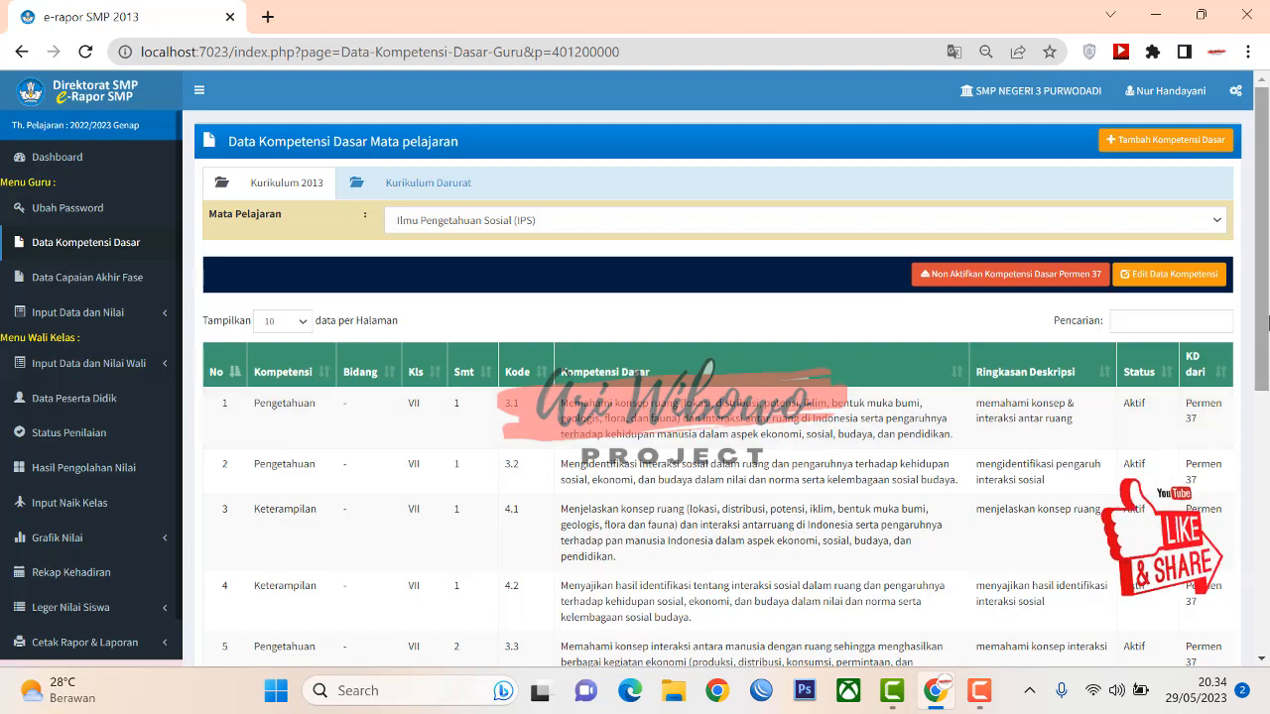
{"action": "left_click_drag", "start_coordinate": [1267, 320], "coordinate": [1257, 363]}
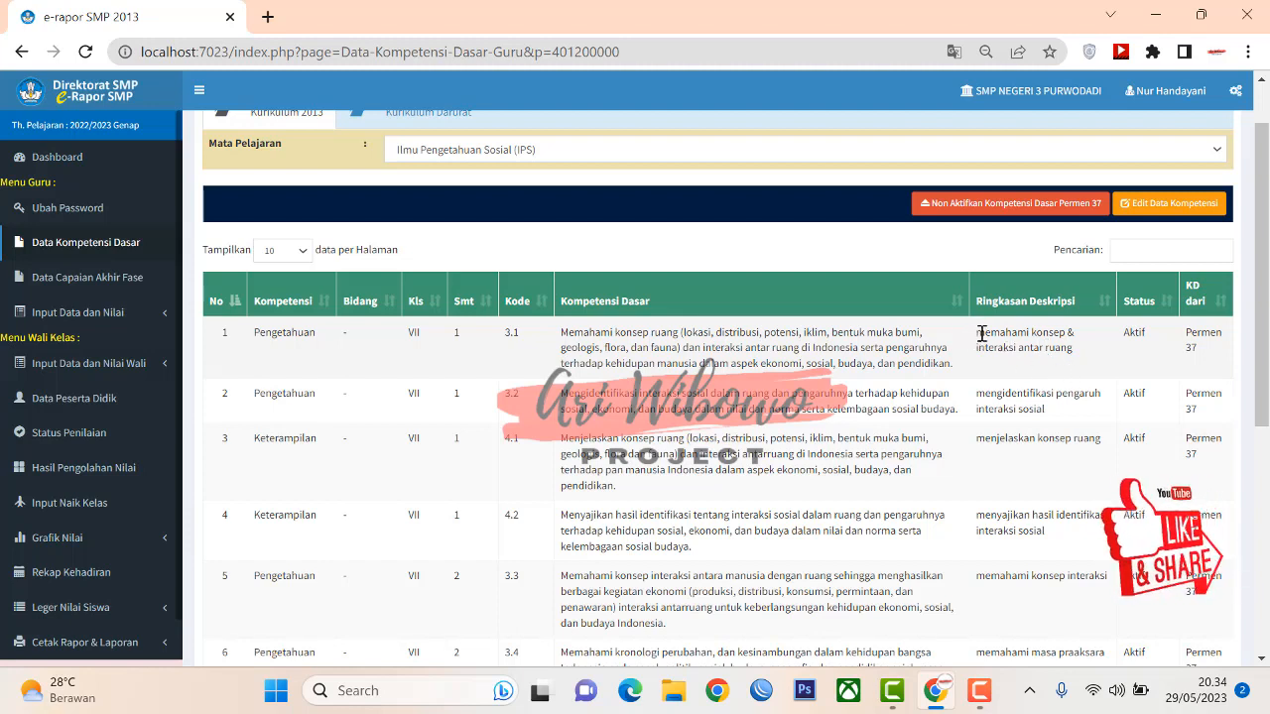
- Copy the summary description of competency 3.1, "memahami konsep & interaksi antar ruang", into a new Notepad document
{"action": "left_click_drag", "start_coordinate": [982, 335], "coordinate": [1104, 355]}
{"action": "key", "text": "ctrl+c"}
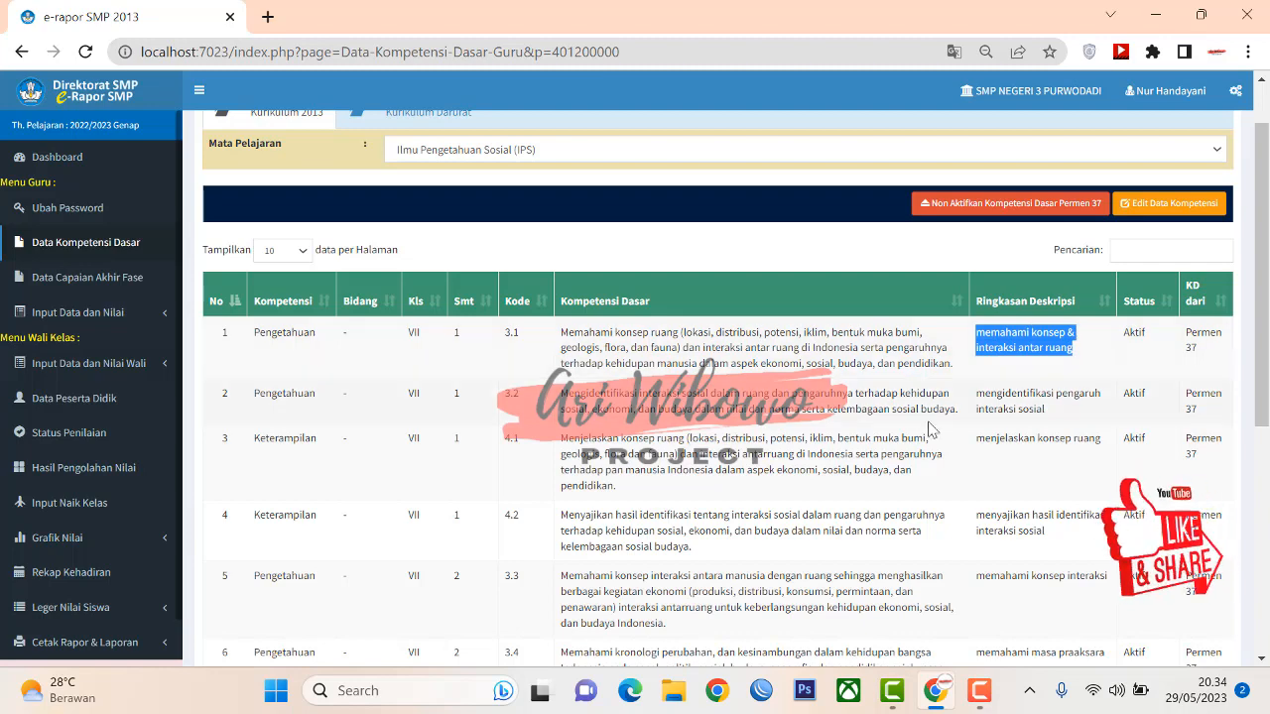
{"action": "key", "text": "super+r"}
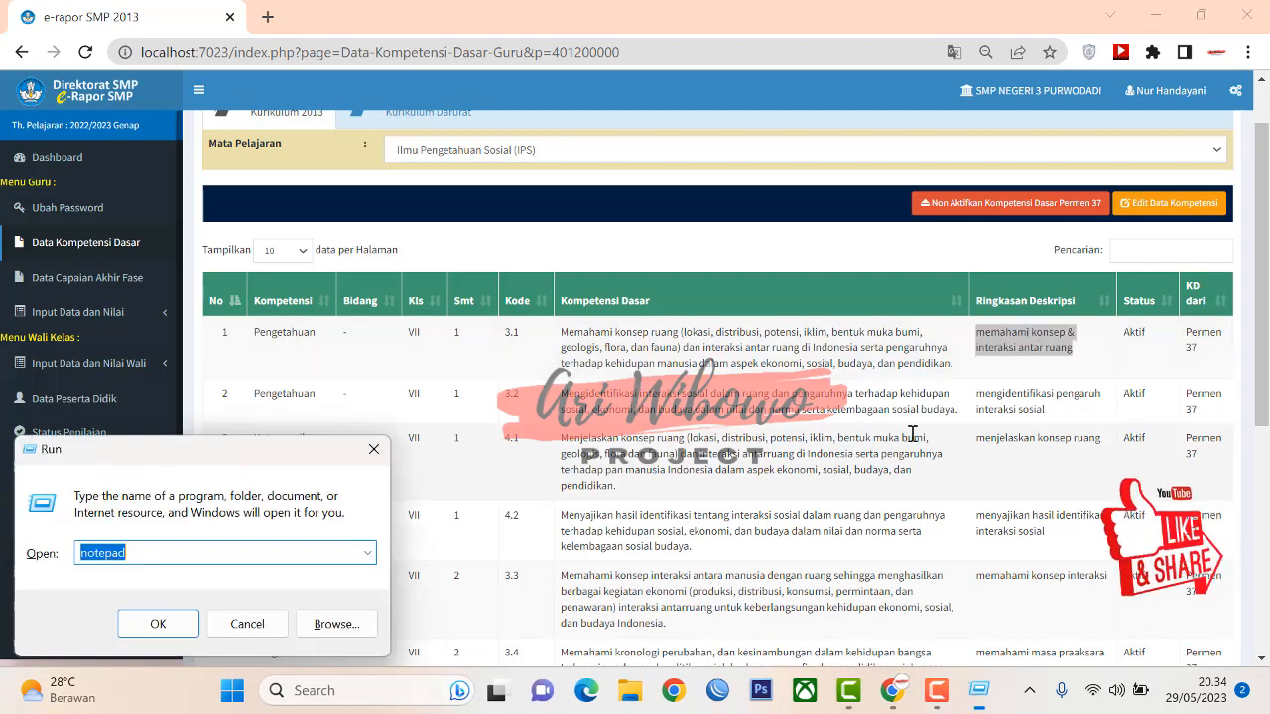
{"action": "key", "text": "Return"}
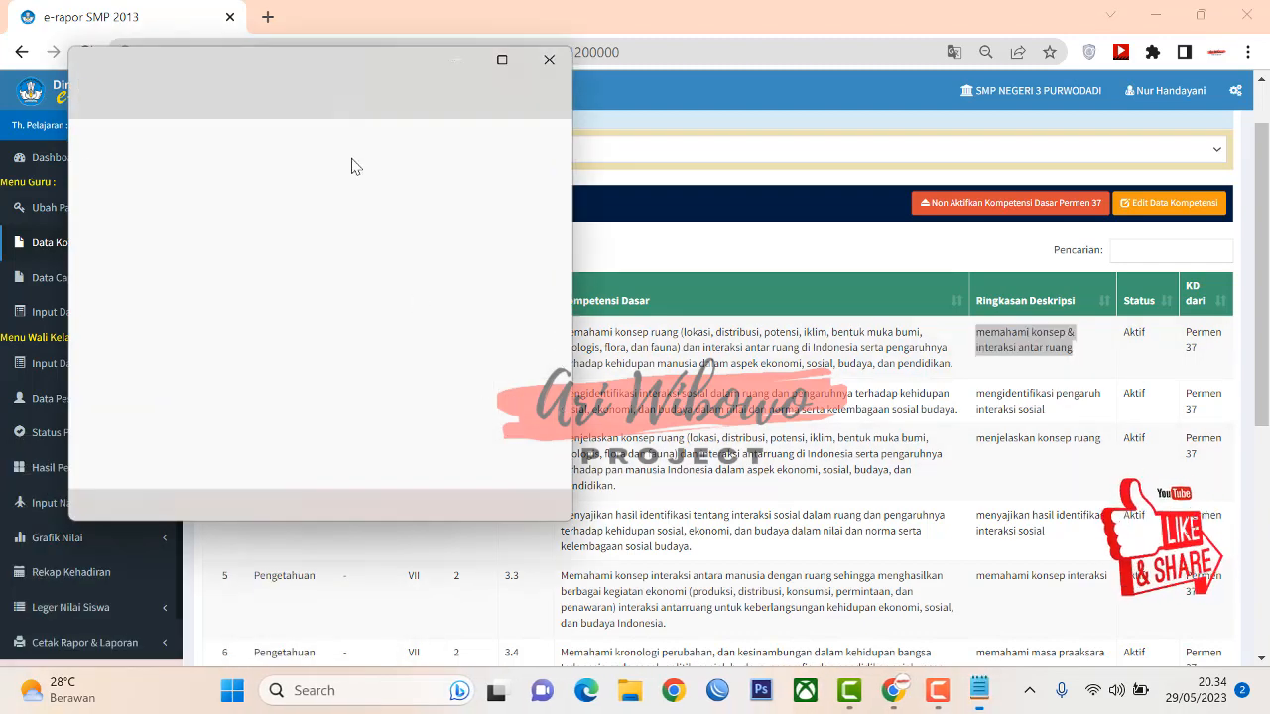
{"action": "key", "text": "ctrl+v"}
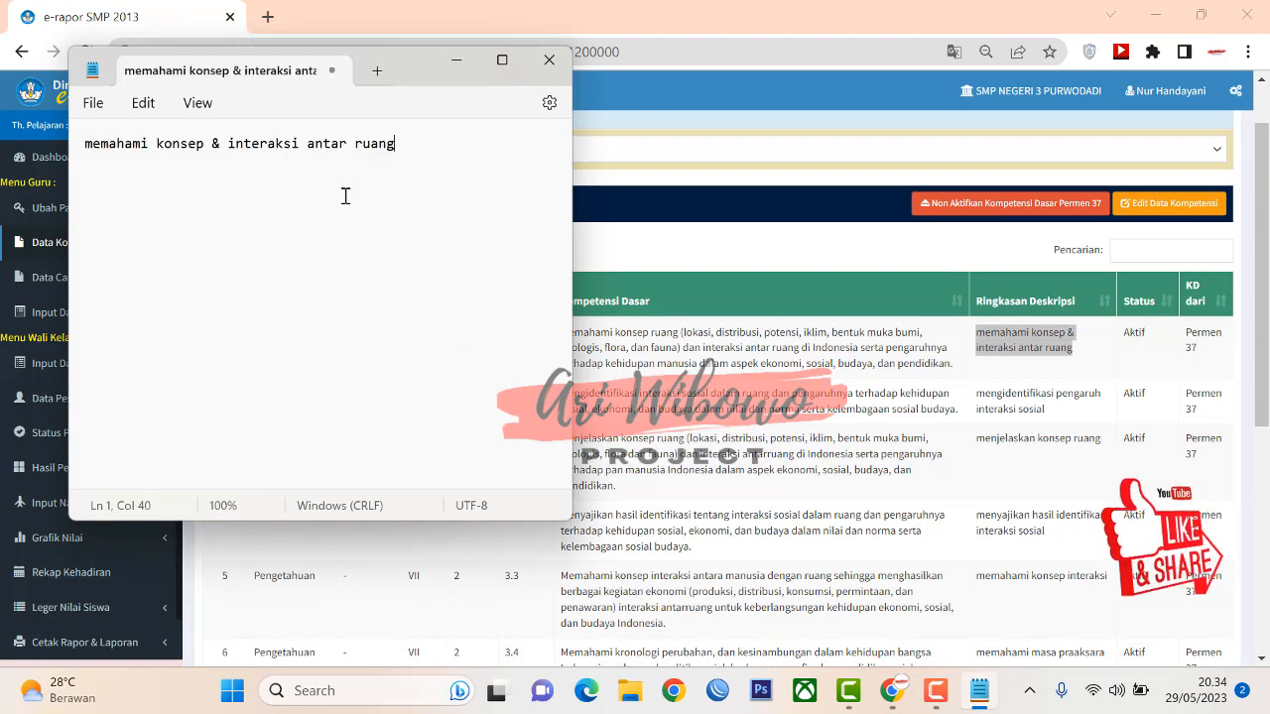
- Label the pasted line TP1 and start a second line labelled TP2 in the Notepad document
{"action": "left_click", "coordinate": [79, 142]}
{"action": "type", "text": "TP 1"}
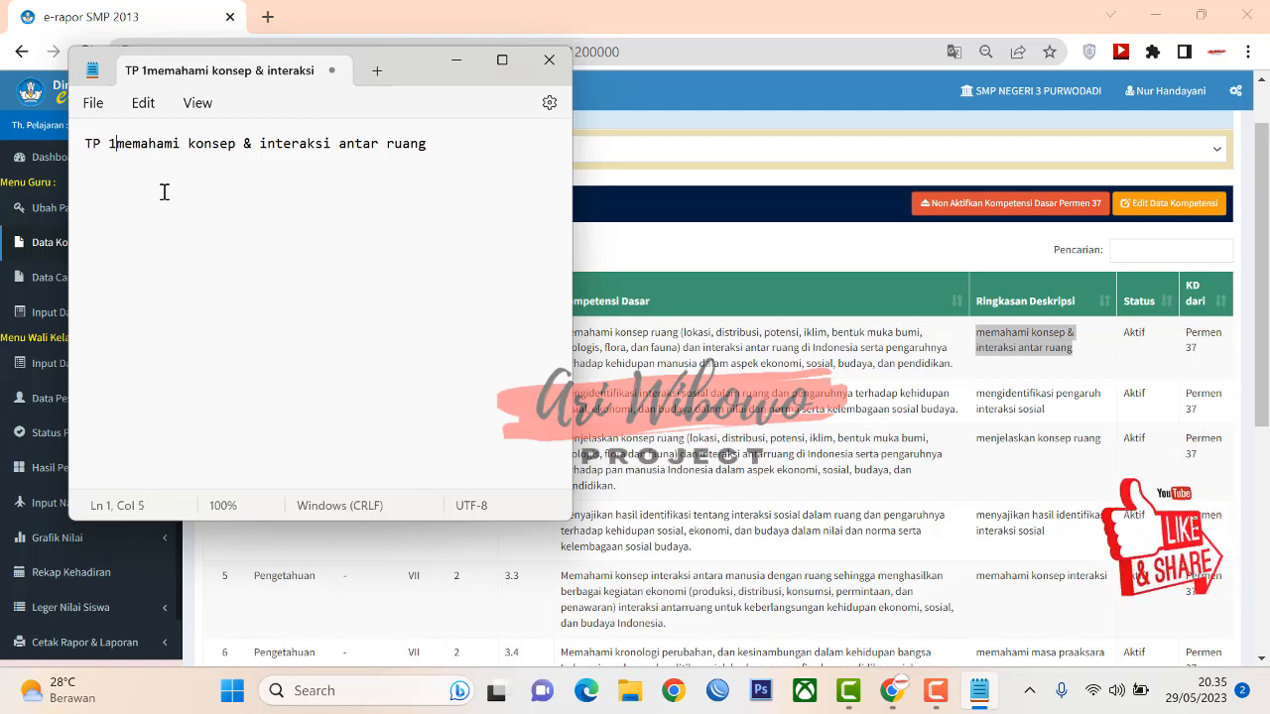
{"action": "key", "text": "BackSpace"}
{"action": "key", "text": "BackSpace"}
{"action": "type", "text": "1"}
{"action": "key", "text": "Return"}
- Add the summary description of competency 3.3, "memahami konsep interaksi", after TP2 in the Notepad document
{"action": "left_click", "coordinate": [1038, 459]}
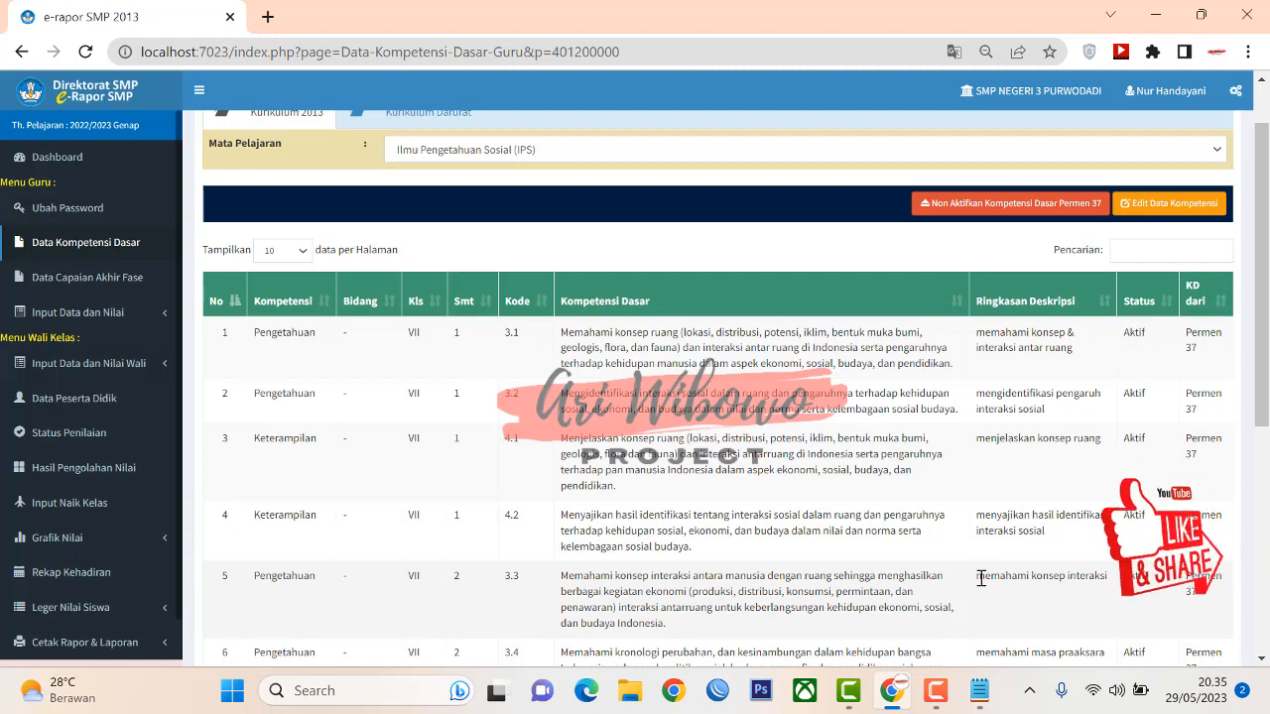
{"action": "left_click_drag", "start_coordinate": [982, 576], "coordinate": [1116, 580]}
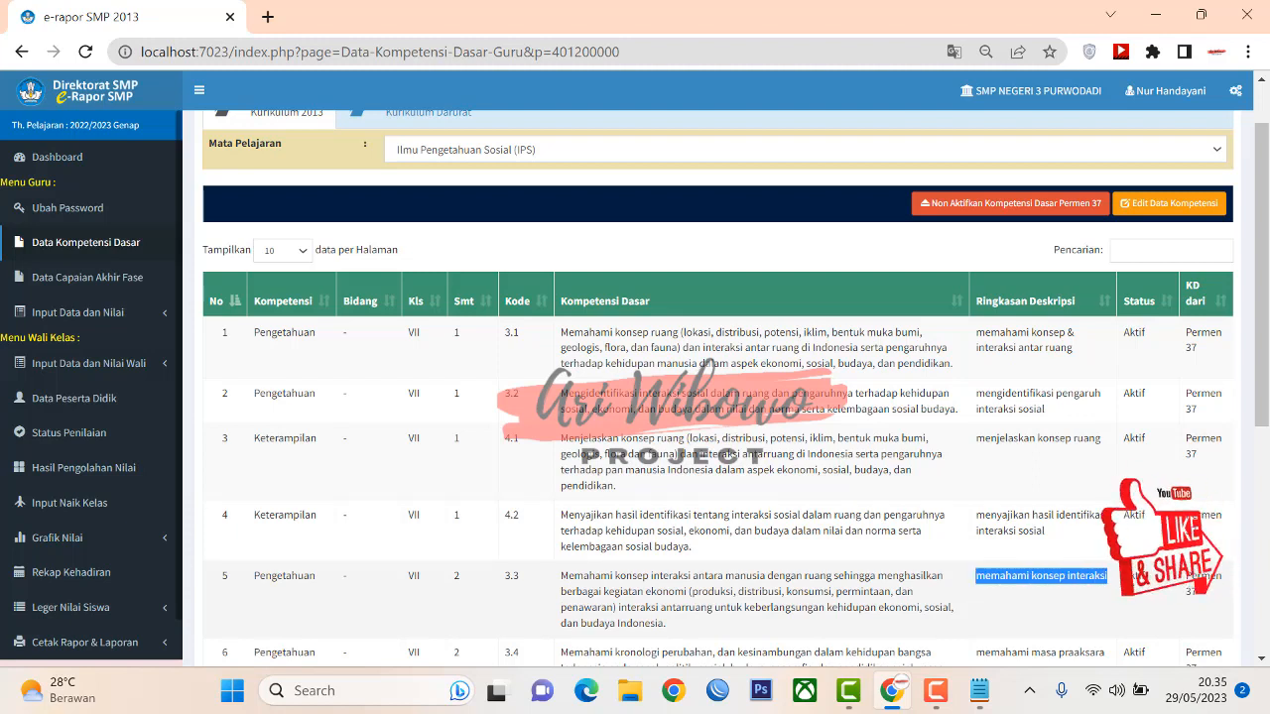
{"action": "left_click", "coordinate": [979, 691]}
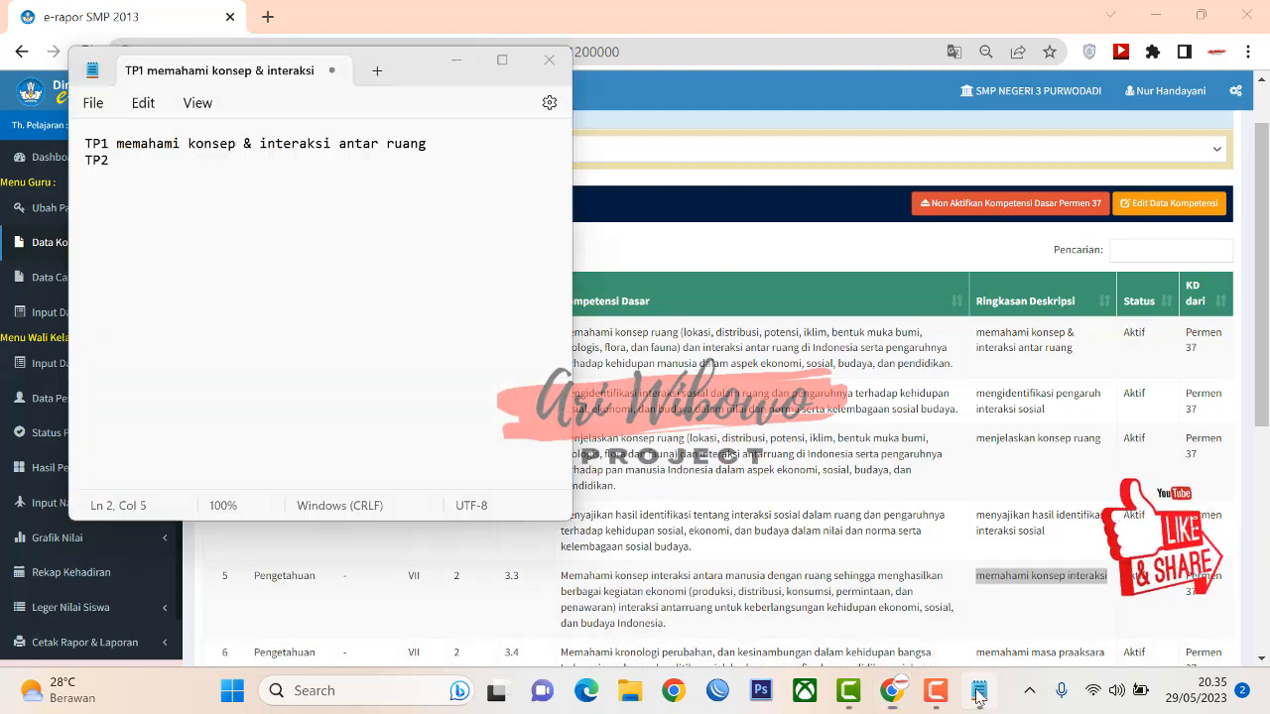
{"action": "type", "text": "memahami konsep interaksi"}
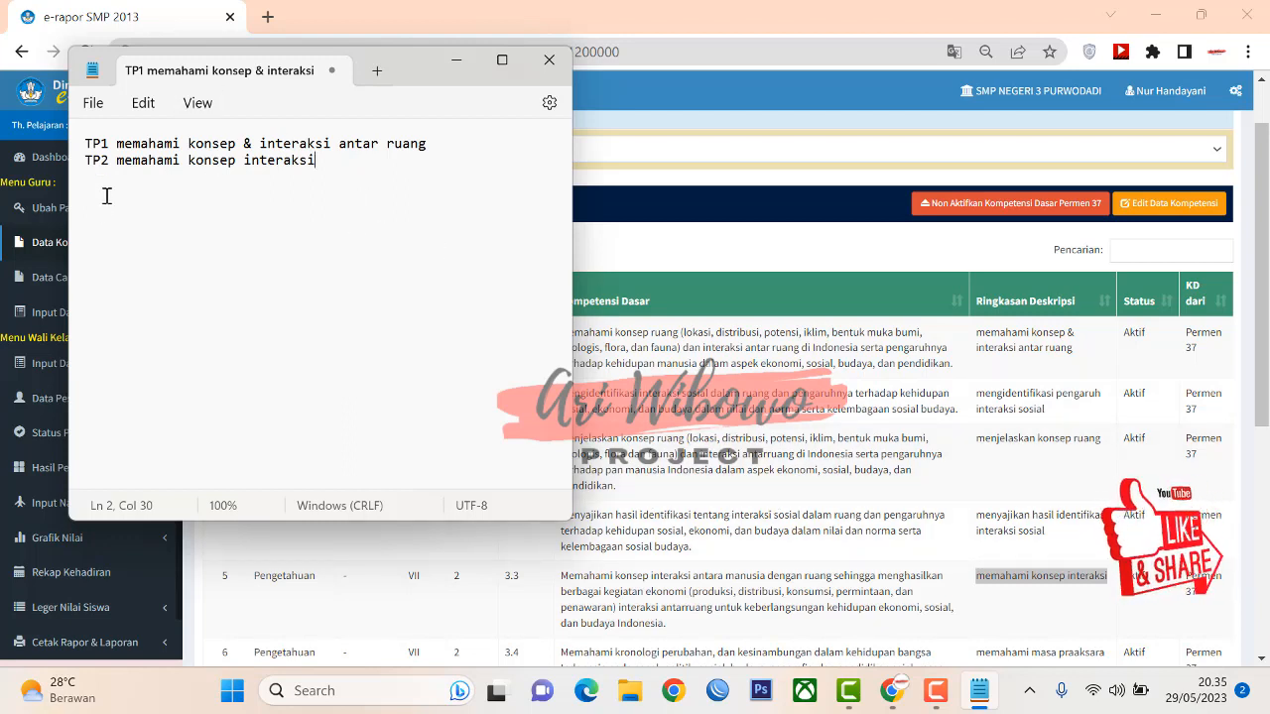
- Return to e-Rapor's Input Tujuan Pembelajaran page and open the form for adding learning objectives
{"action": "left_click", "coordinate": [56, 261]}
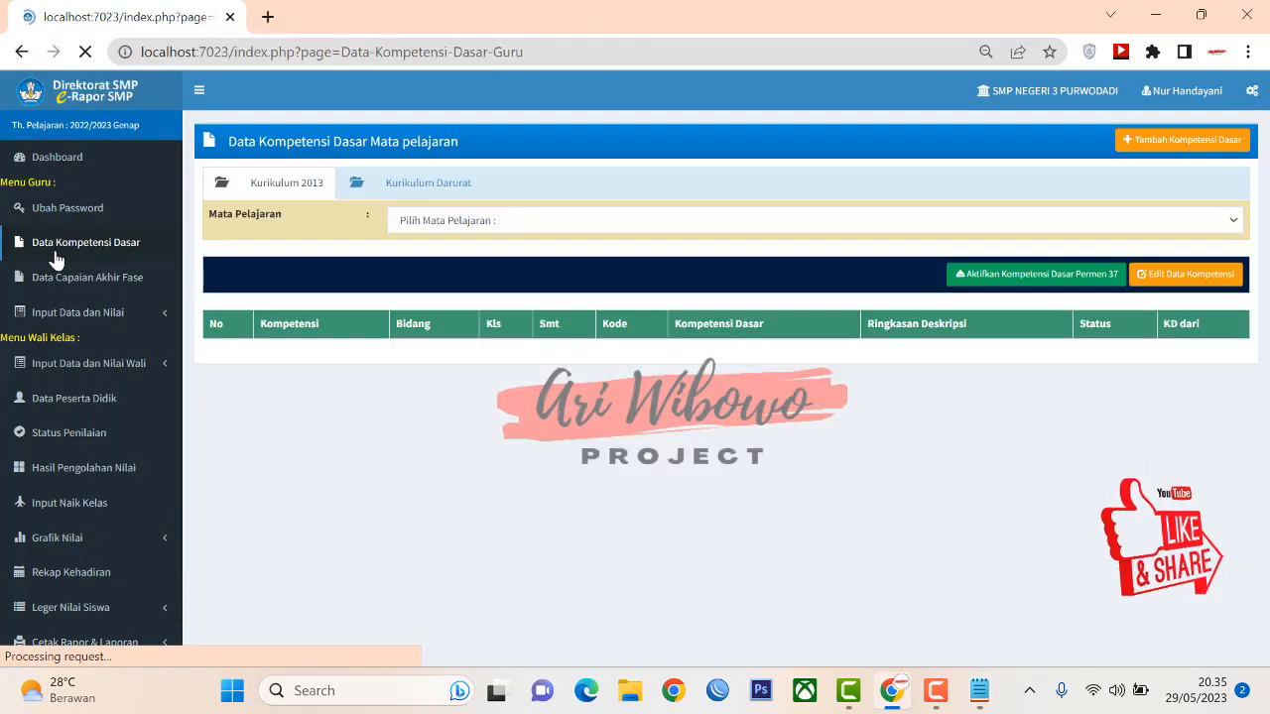
{"action": "left_click", "coordinate": [87, 315]}
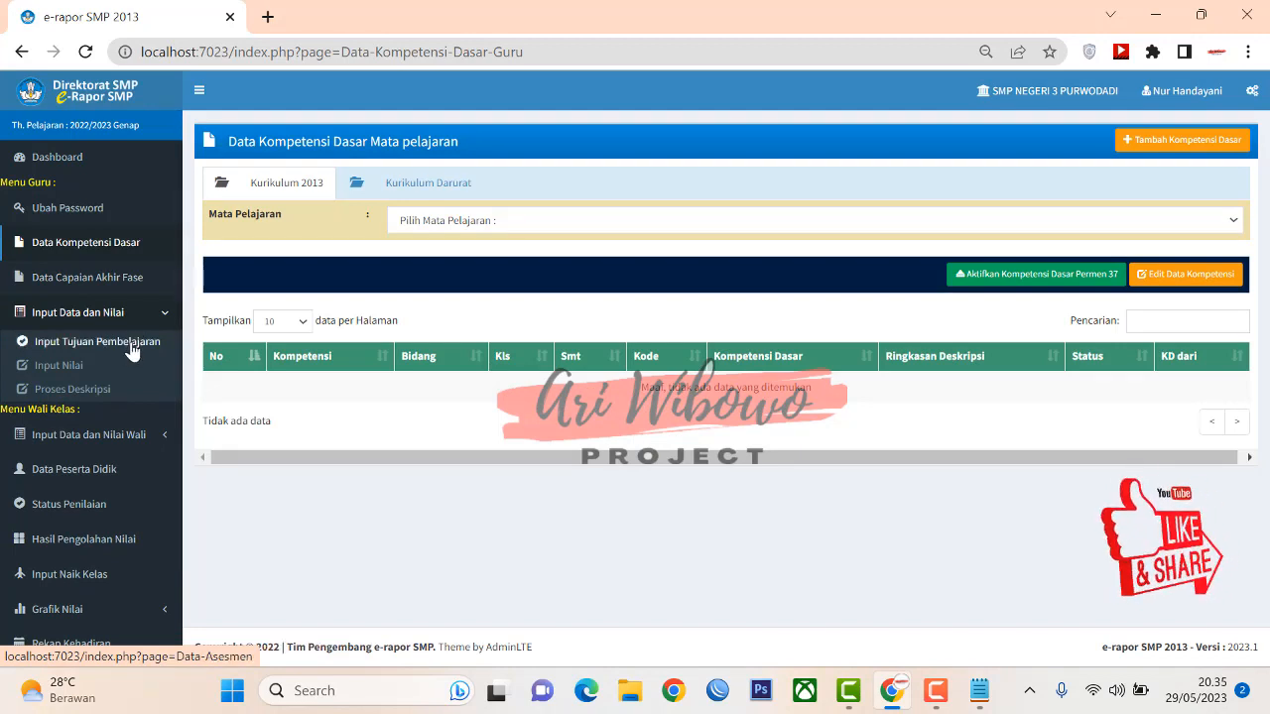
{"action": "left_click", "coordinate": [132, 352]}
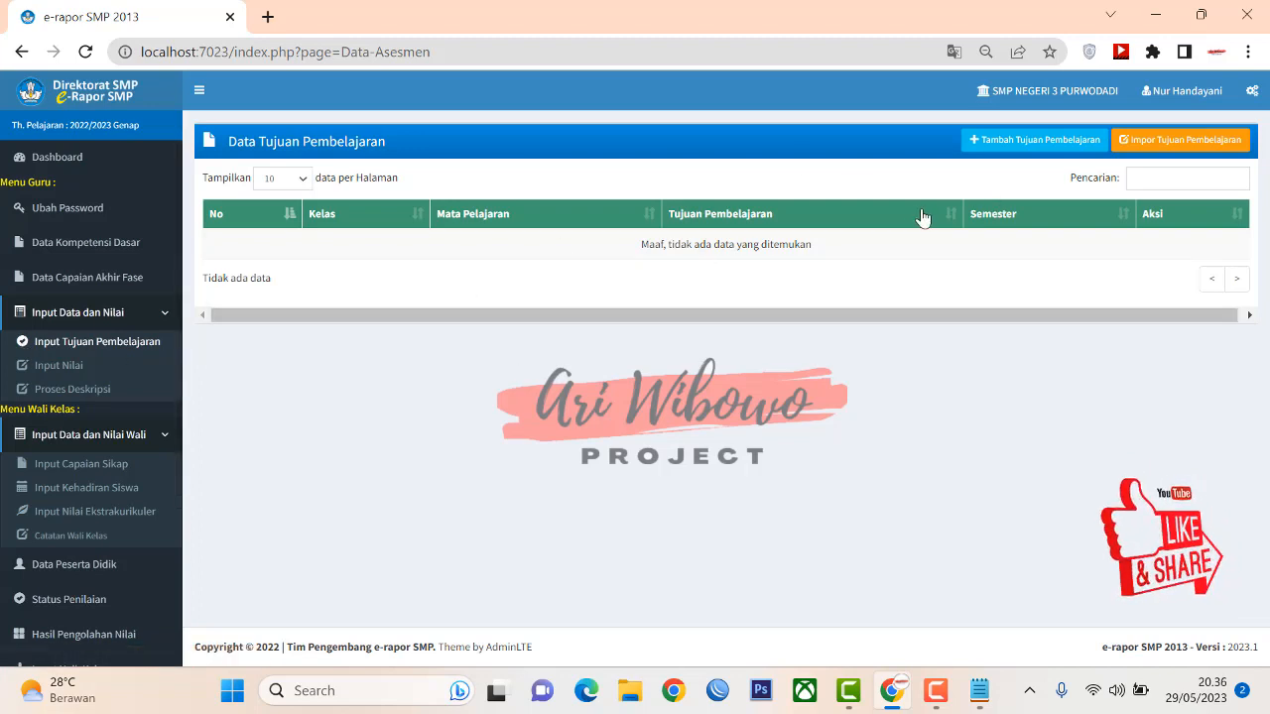
{"action": "left_click", "coordinate": [1034, 140]}
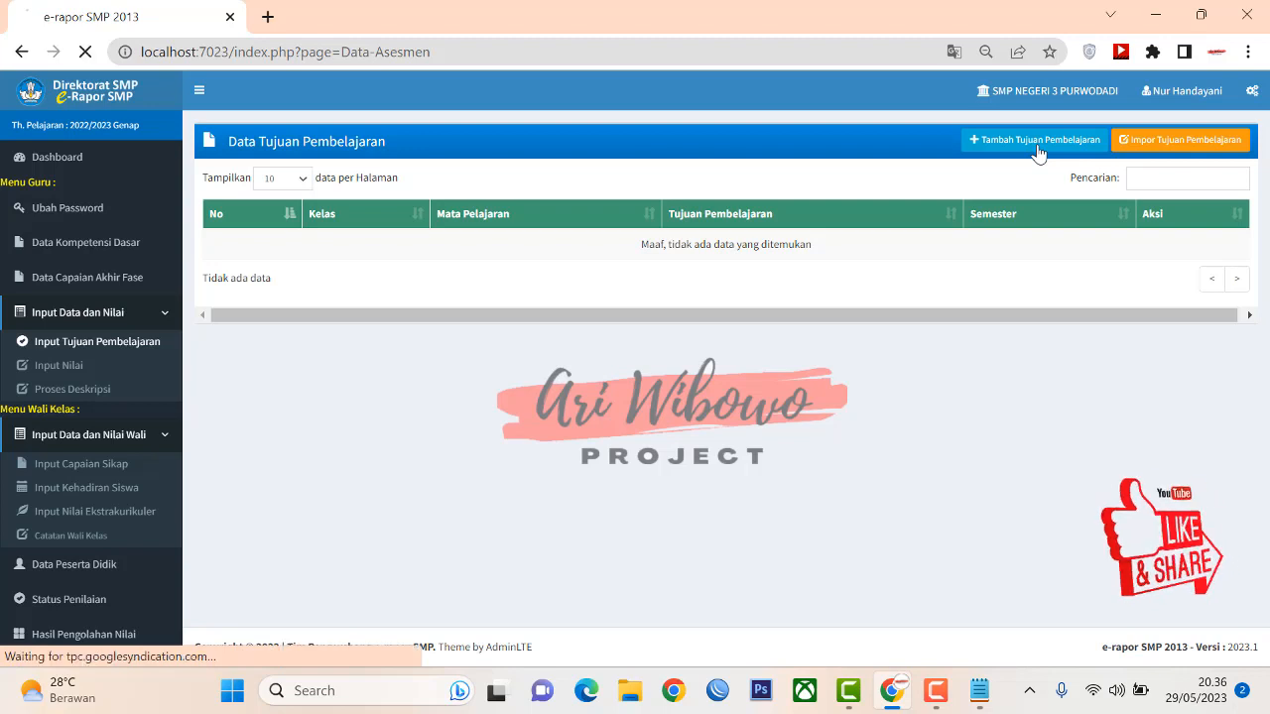
- Choose class KLS - VIII A, set the number of learning objectives to 2, and display the entry rows
{"action": "left_click", "coordinate": [969, 189]}
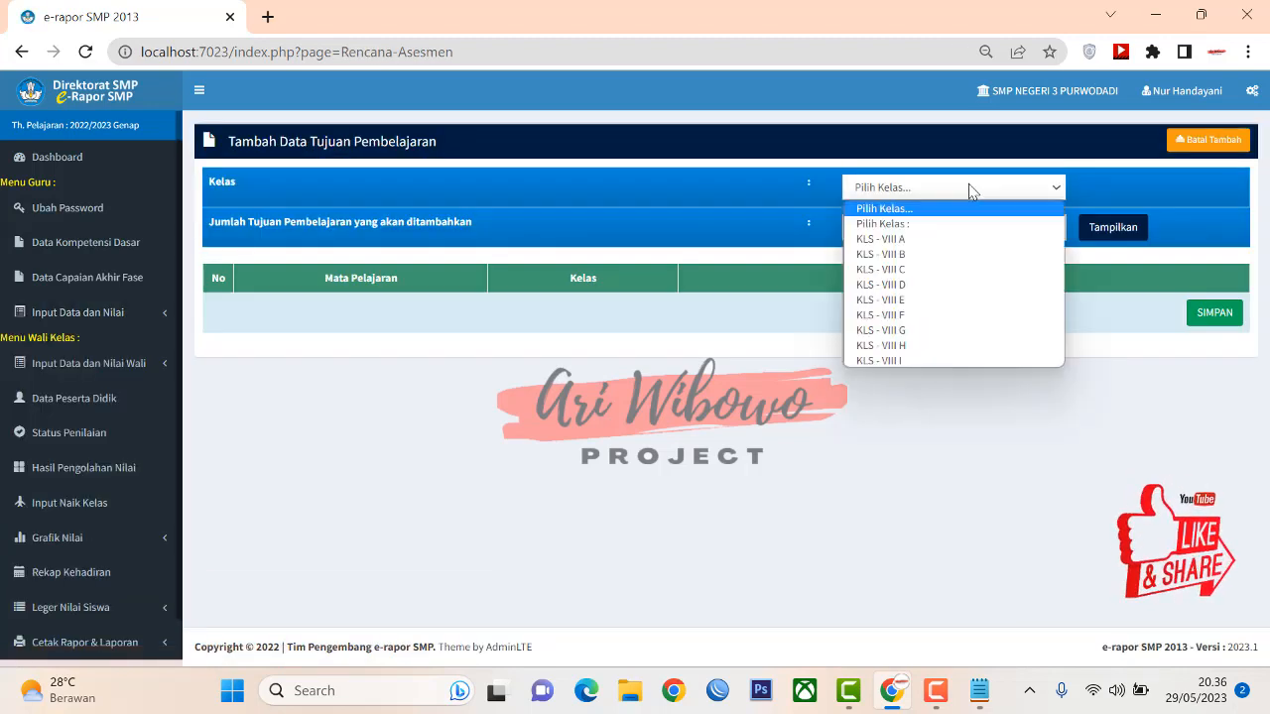
{"action": "left_click", "coordinate": [915, 240]}
{"action": "left_click", "coordinate": [945, 232]}
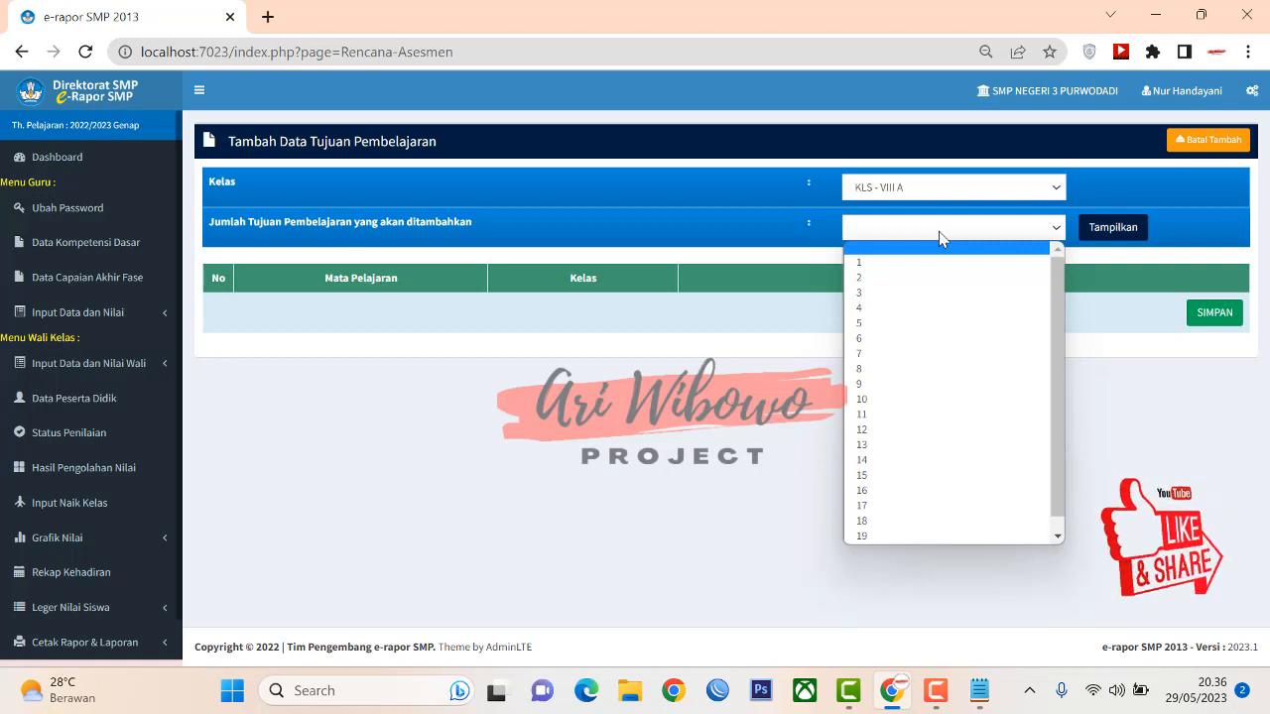
{"action": "left_click", "coordinate": [916, 282]}
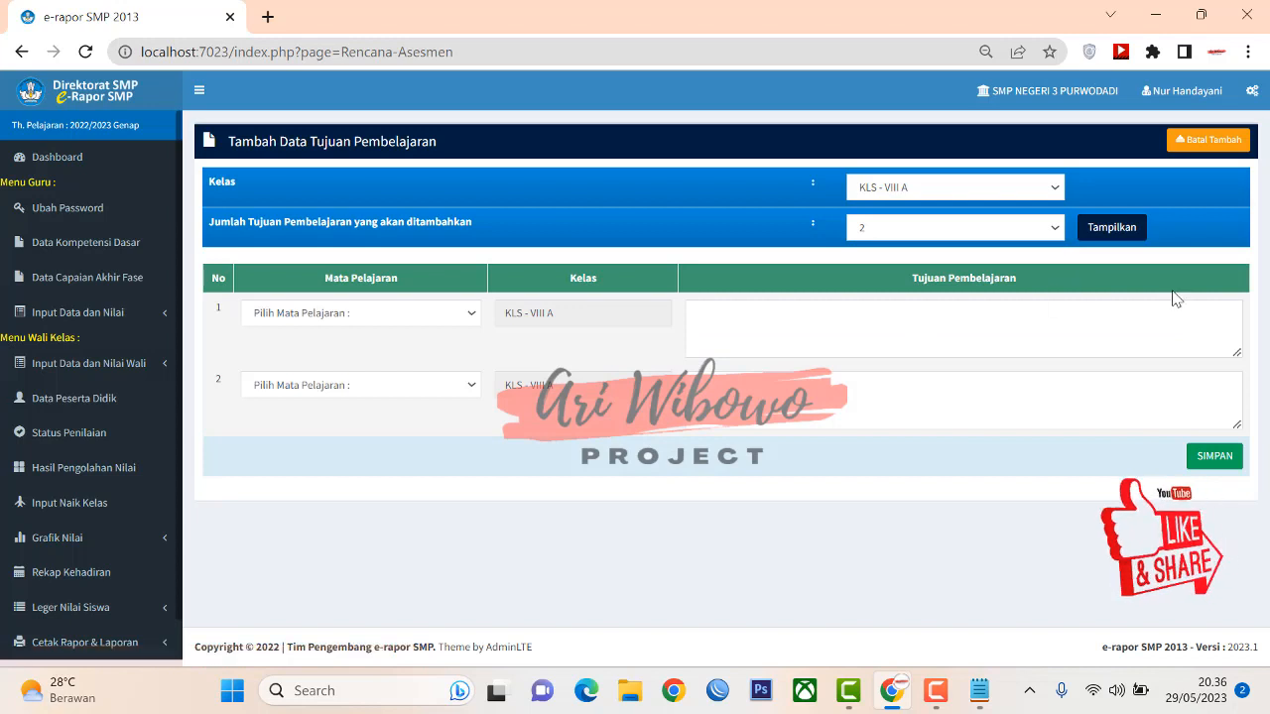
- Set the subject of both learning objective rows to Ilmu Pengetahuan Sosial (IPS)
{"action": "left_click", "coordinate": [453, 316]}
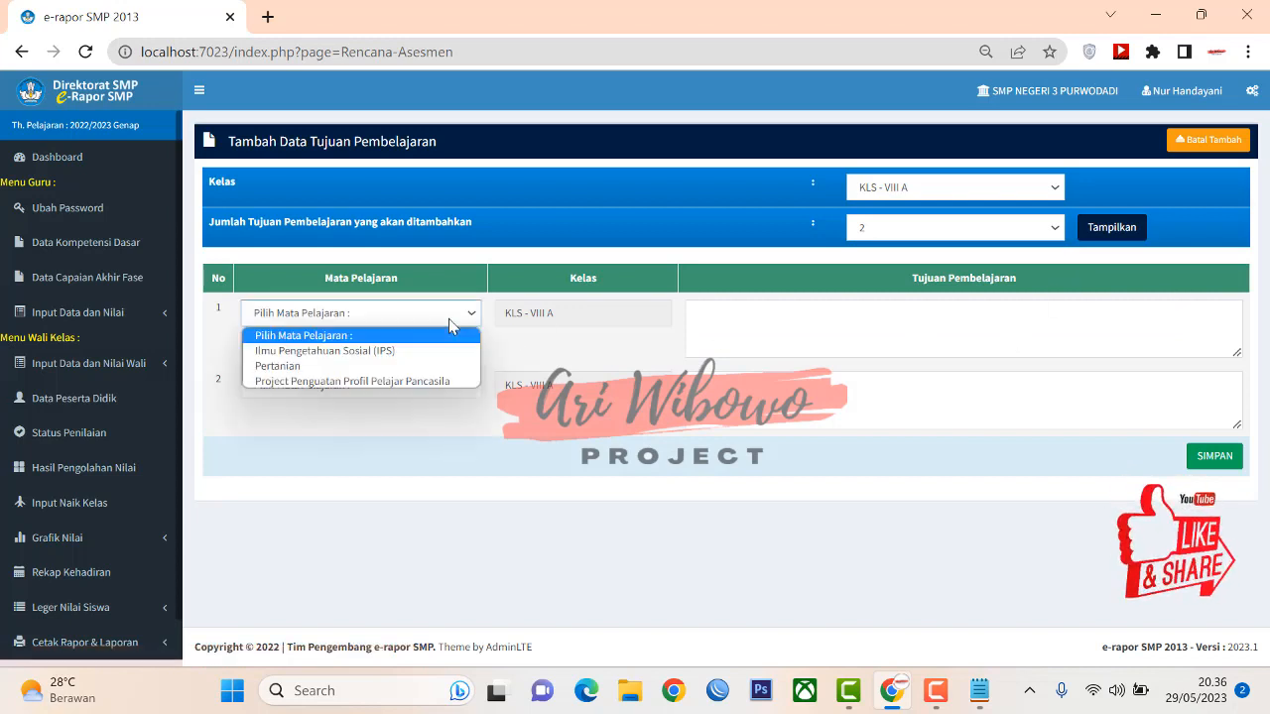
{"action": "left_click", "coordinate": [409, 352]}
{"action": "left_click", "coordinate": [410, 381]}
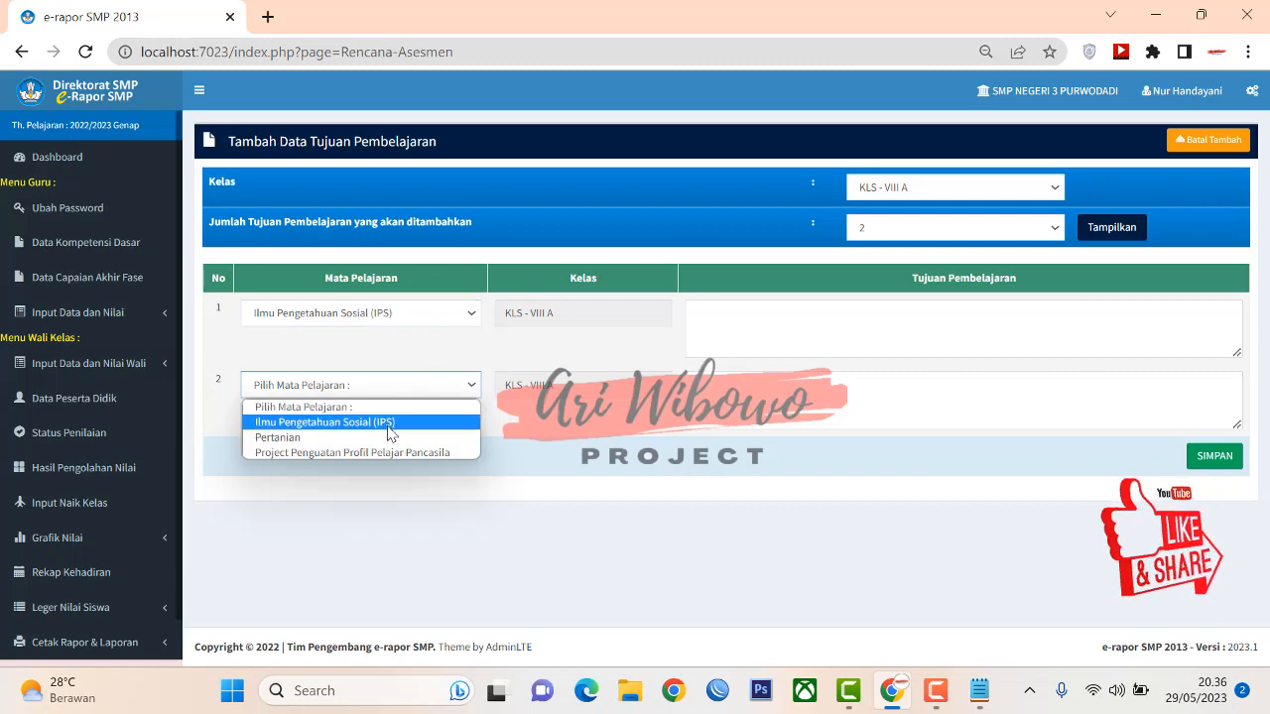
{"action": "left_click", "coordinate": [395, 420]}
- Copy the TP1 text "memahami konsep & interaksi antar ruang" from Notepad into the first learning objective row in e-Rapor
{"action": "left_click", "coordinate": [794, 346]}
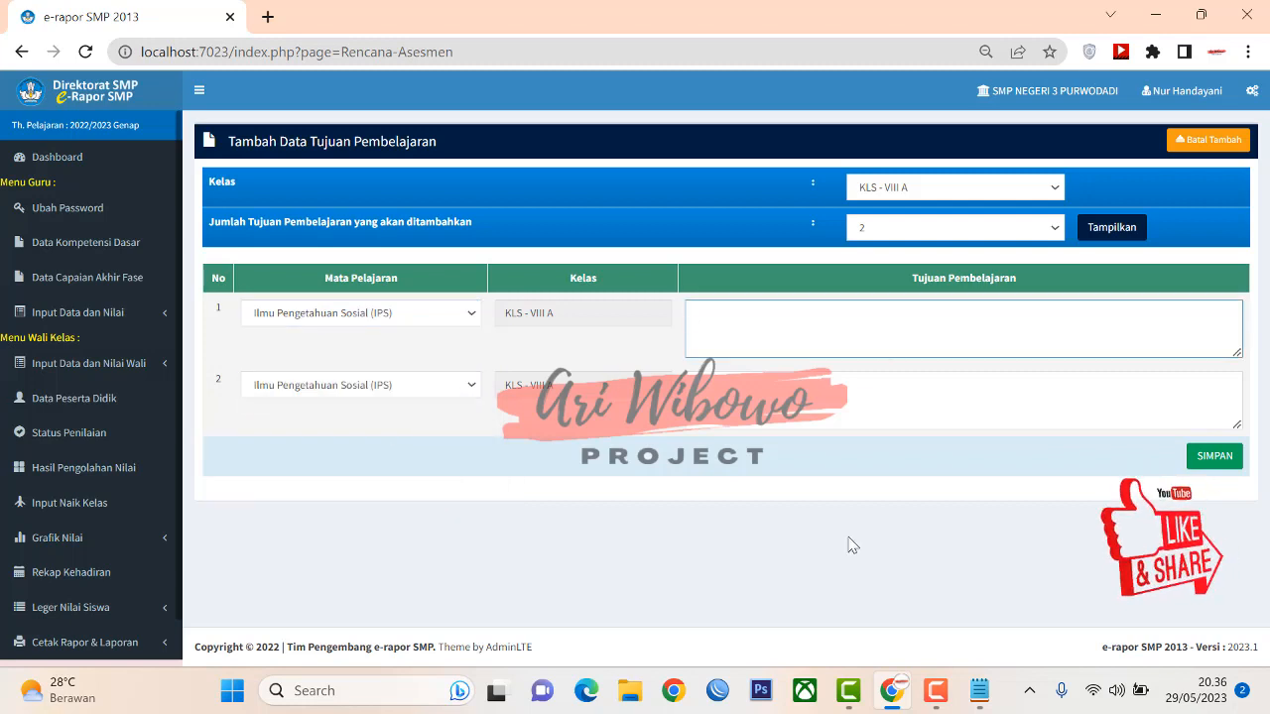
{"action": "left_click", "coordinate": [981, 706]}
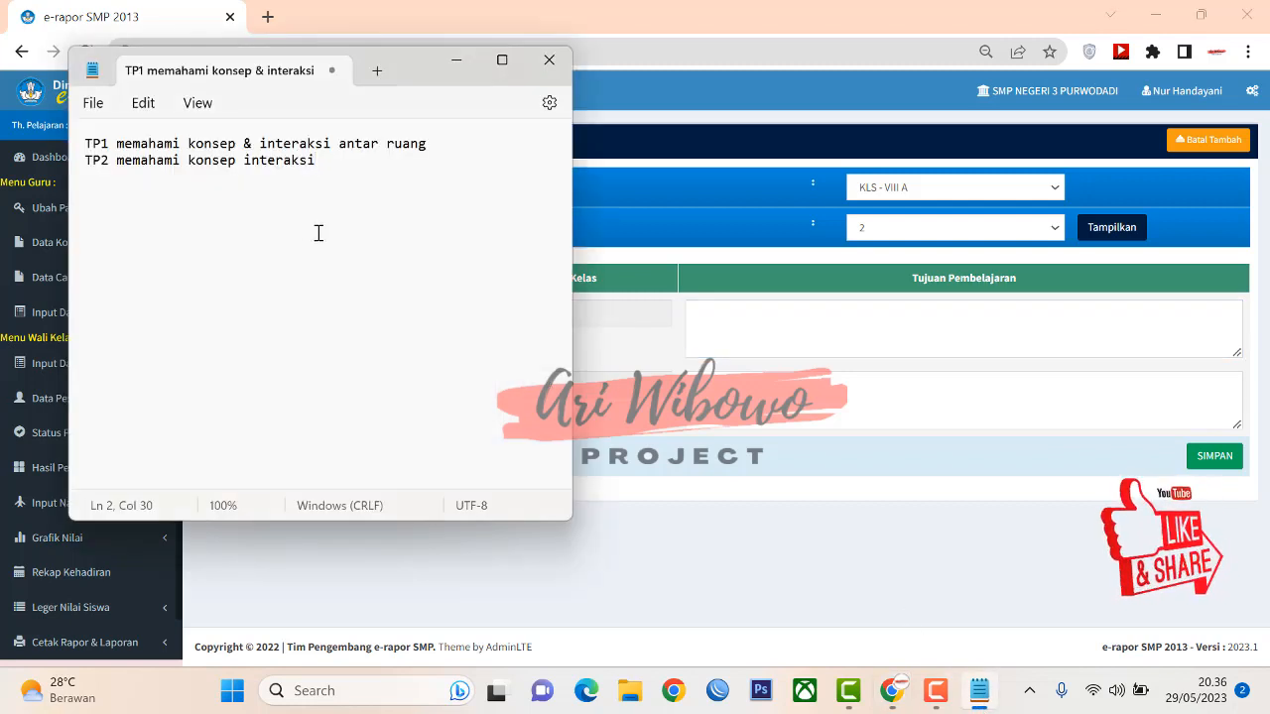
{"action": "left_click_drag", "start_coordinate": [118, 144], "coordinate": [468, 147]}
{"action": "key", "text": "ctrl+c"}
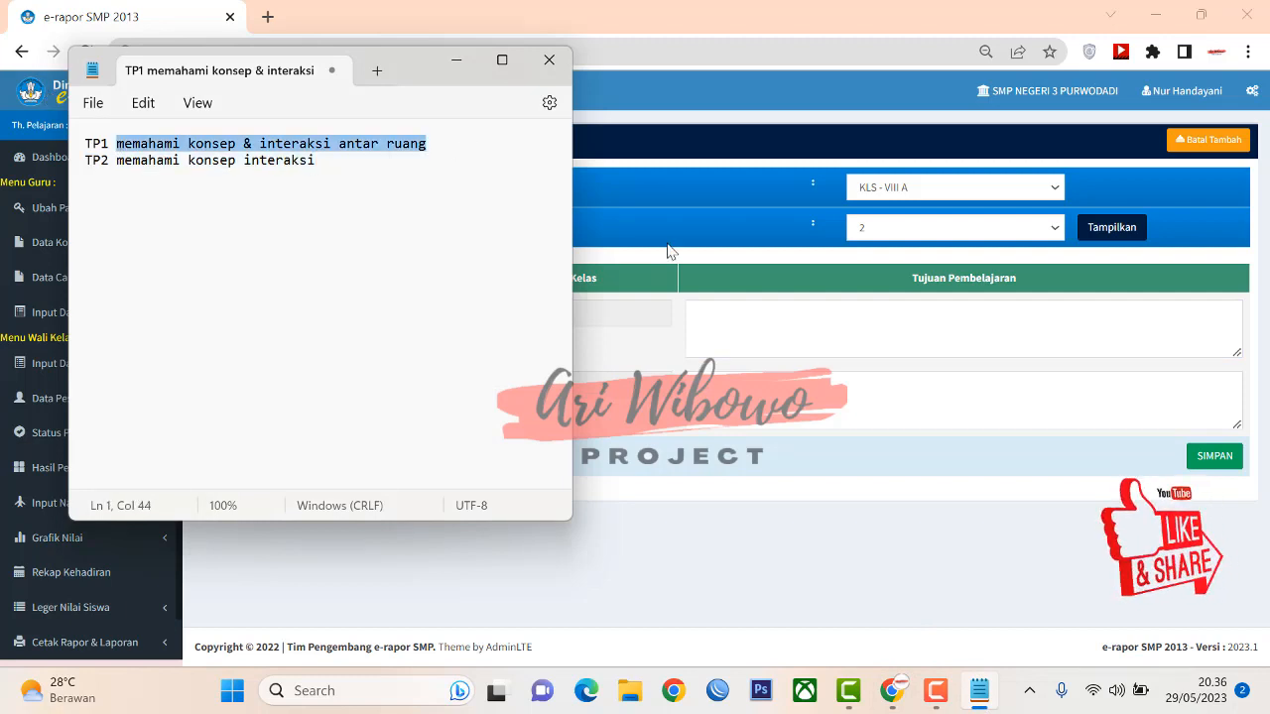
{"action": "left_click", "coordinate": [742, 323]}
{"action": "key", "text": "ctrl+v"}
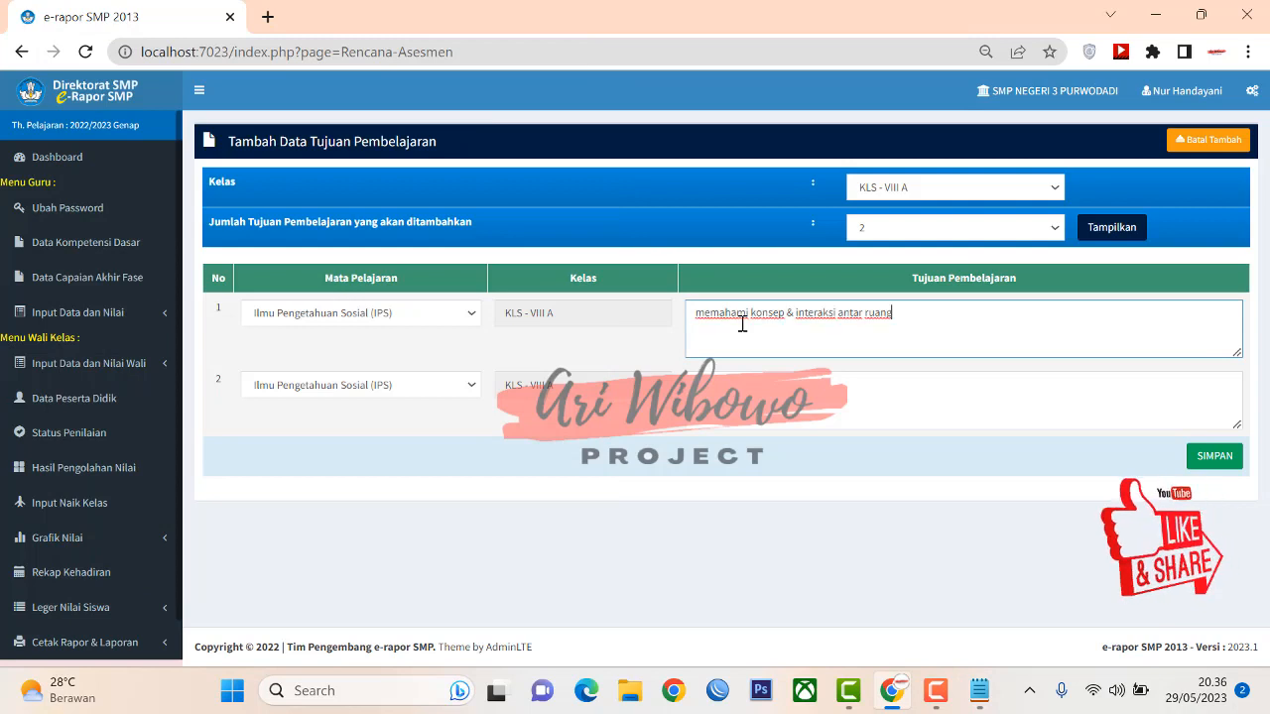
- Copy the TP2 text "memahami konsep interaksi" from Notepad into the second learning objective row and save both objectives
{"action": "left_click", "coordinate": [979, 693]}
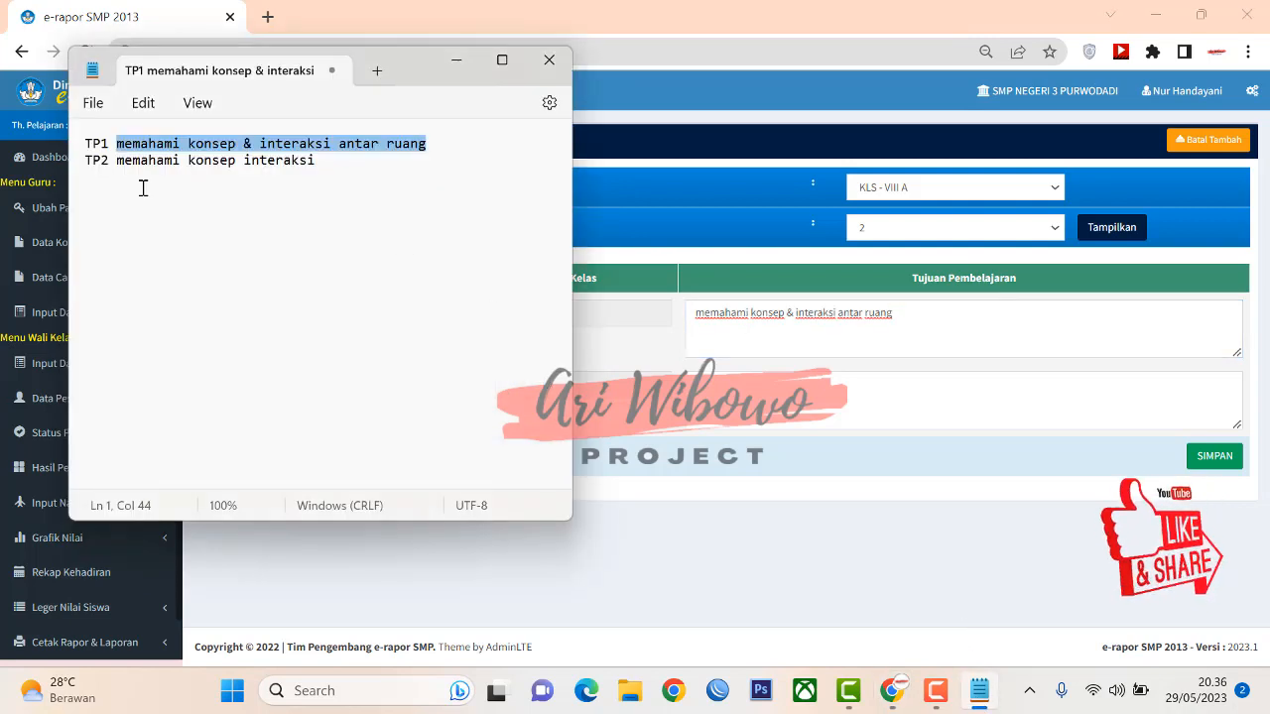
{"action": "left_click", "coordinate": [113, 163]}
{"action": "left_click_drag", "start_coordinate": [113, 162], "coordinate": [233, 199]}
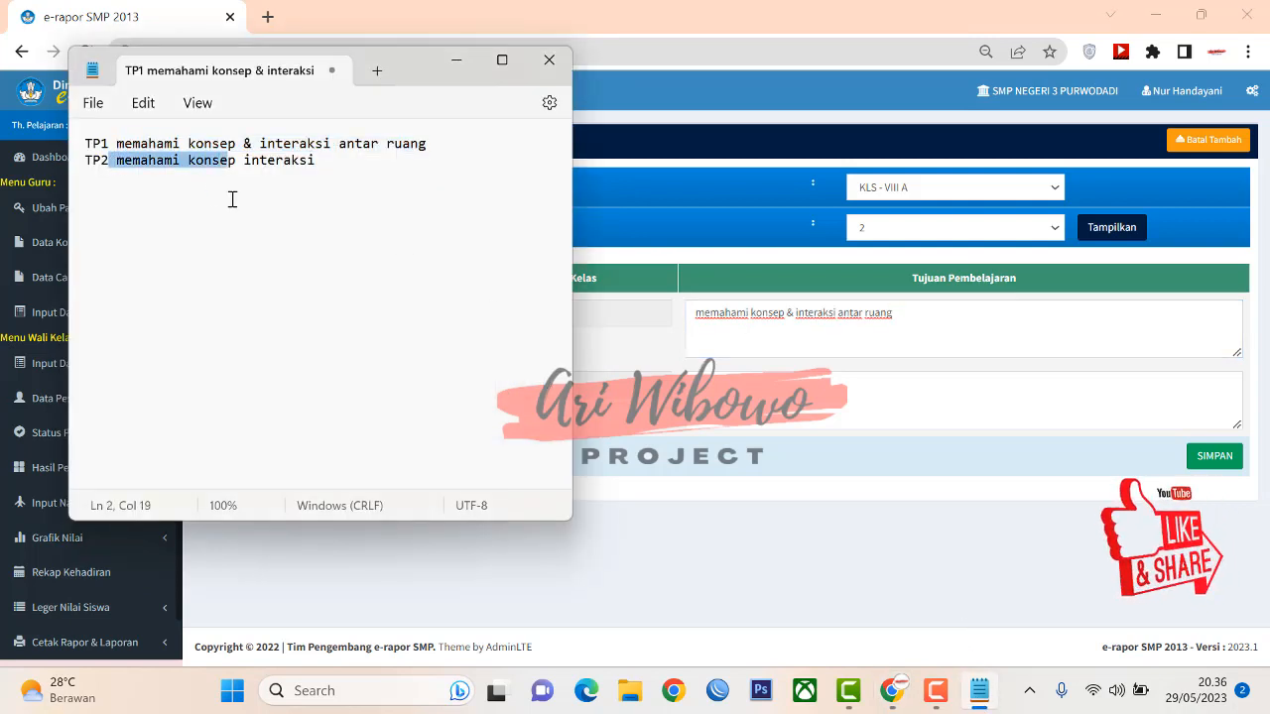
{"action": "right_click", "coordinate": [232, 200]}
{"action": "left_click", "coordinate": [314, 166]}
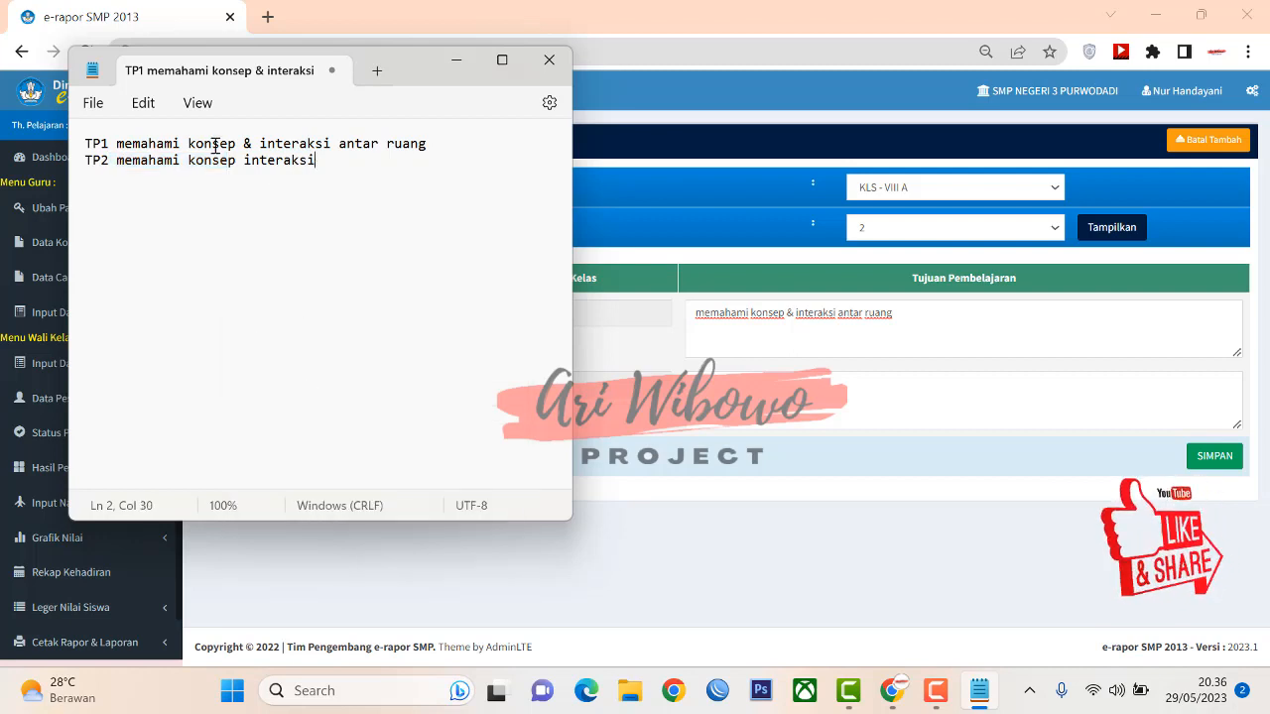
{"action": "left_click", "coordinate": [101, 144], "text": "shift"}
{"action": "left_click", "coordinate": [115, 162], "text": "shift"}
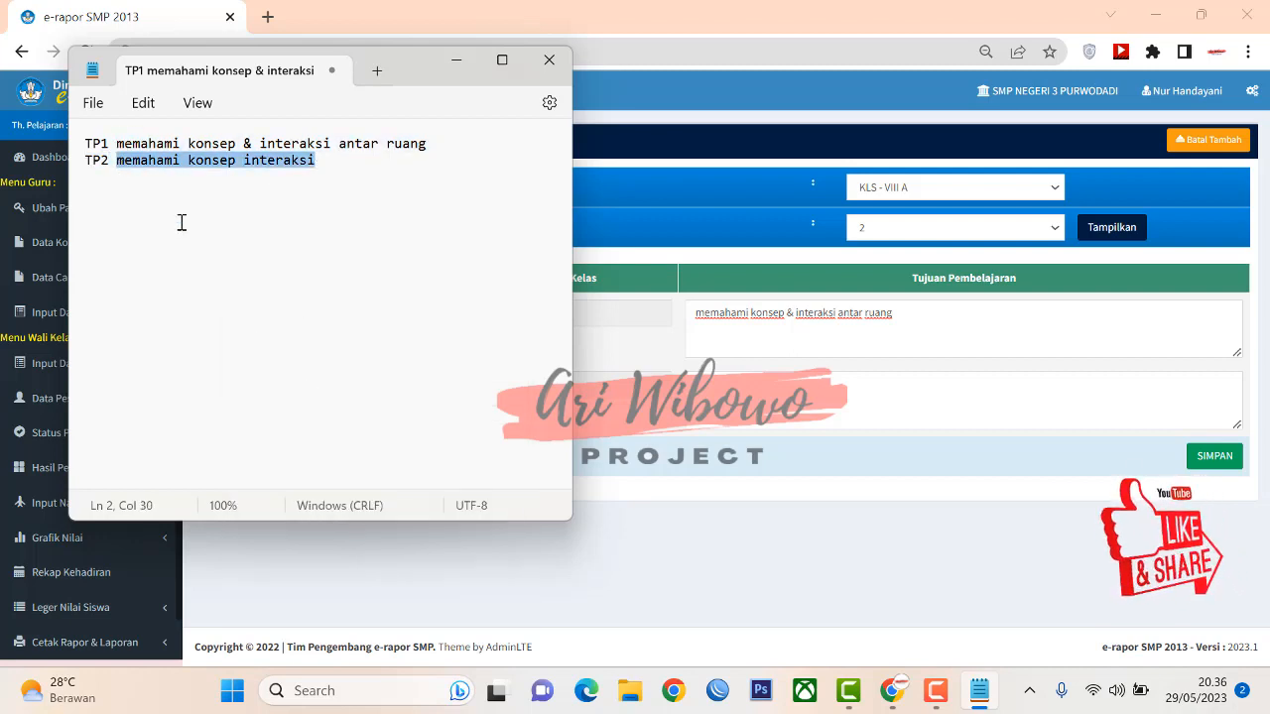
{"action": "key", "text": "ctrl+c"}
{"action": "left_click", "coordinate": [898, 380]}
{"action": "key", "text": "ctrl+v"}
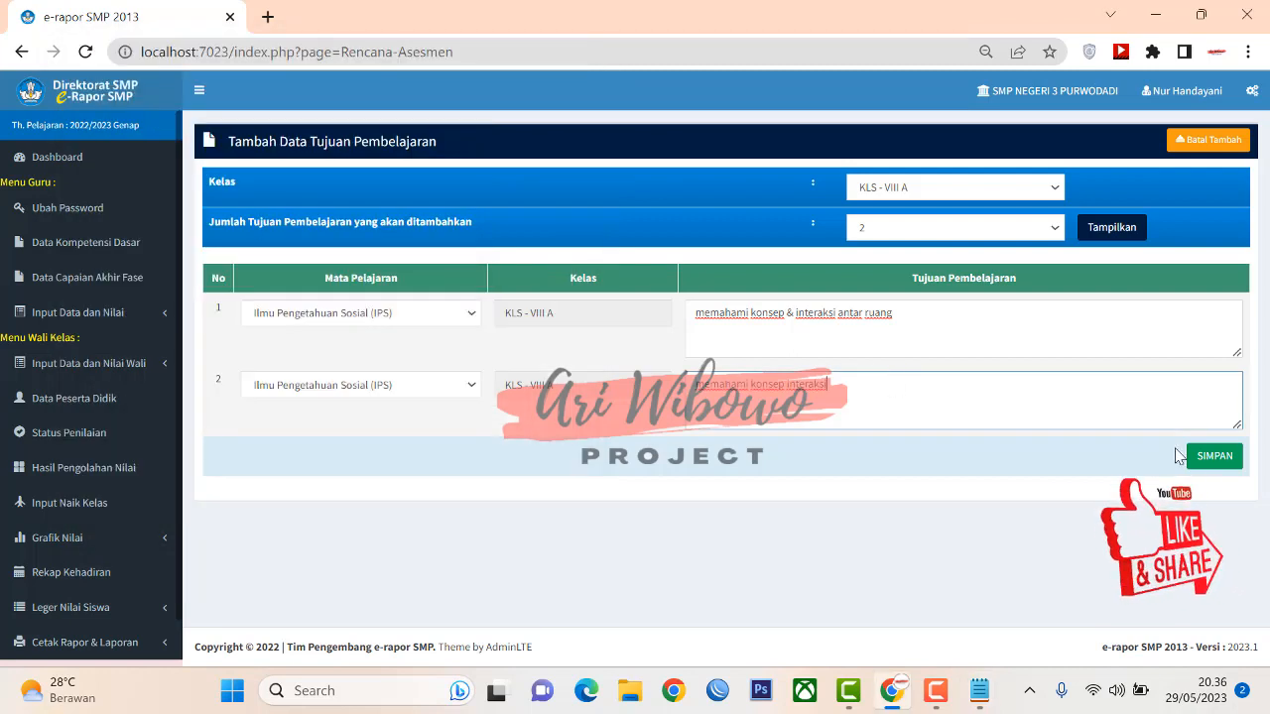
{"action": "left_click", "coordinate": [1208, 465]}
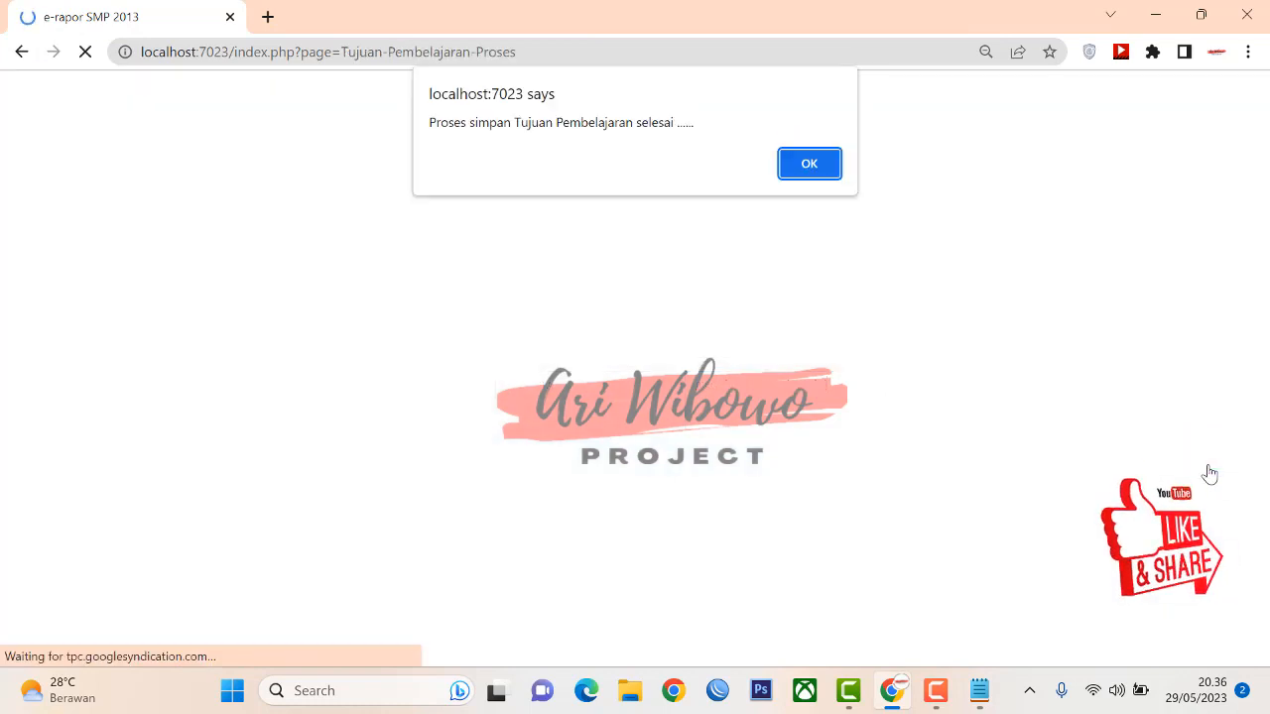
{"action": "left_click", "coordinate": [794, 172]}
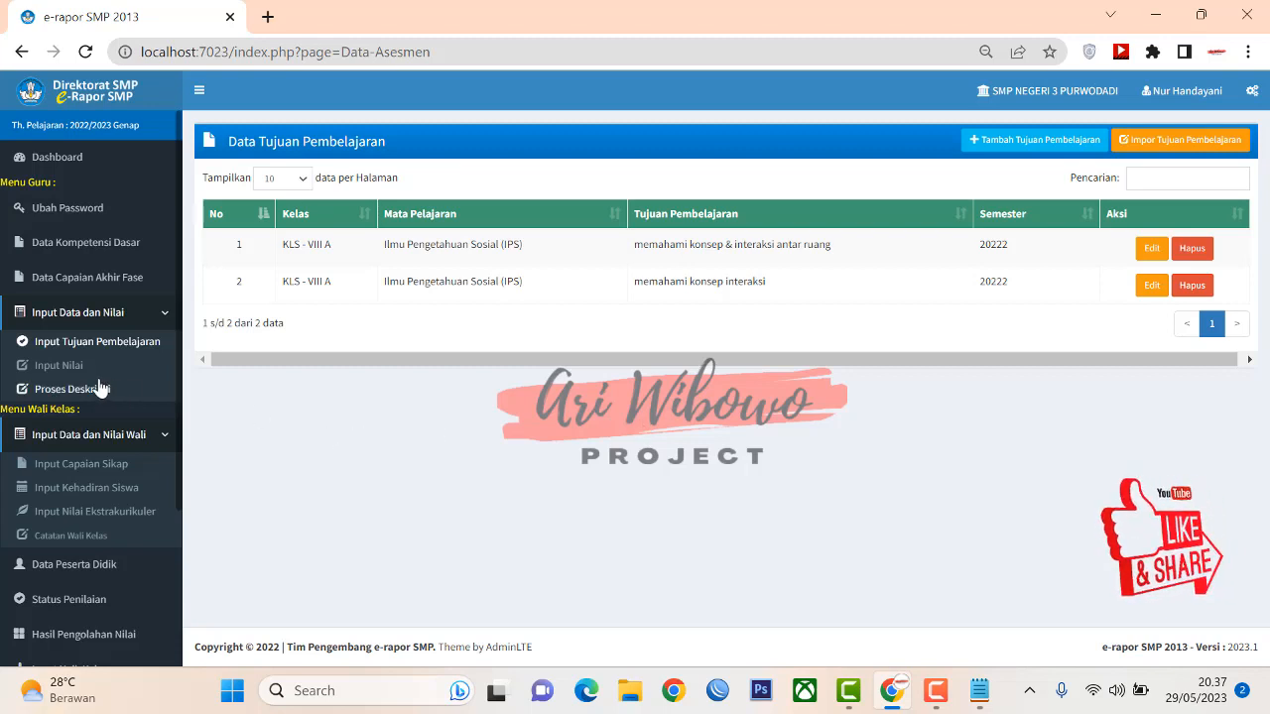
- Check the Input Nilai page for class KLS - VIII A and subject Pertanian
{"action": "left_click", "coordinate": [51, 367]}
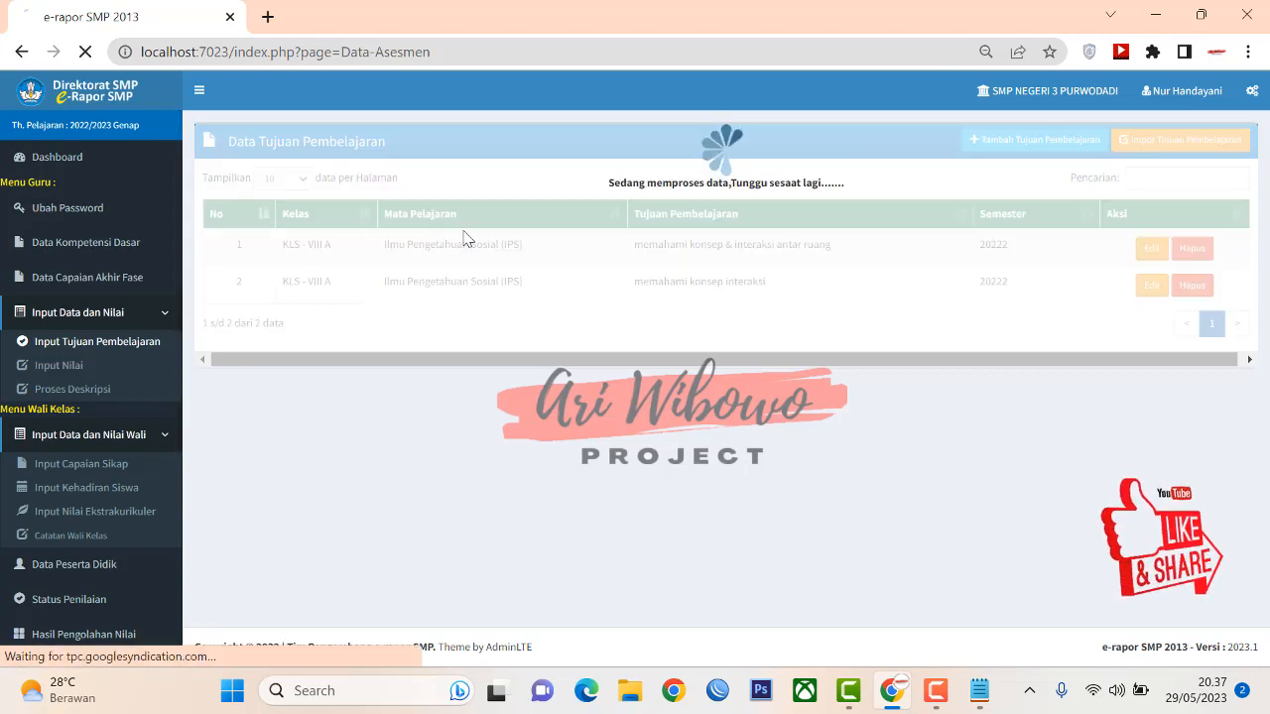
{"action": "left_click", "coordinate": [107, 345]}
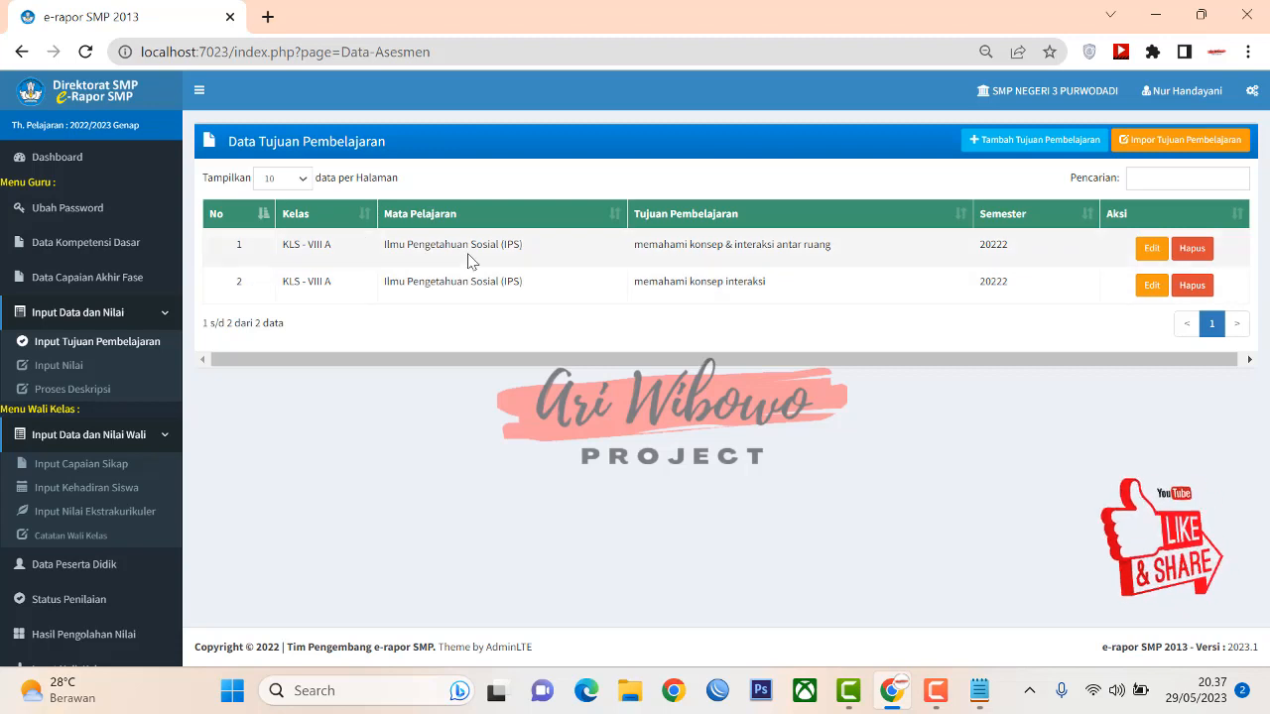
{"action": "left_click", "coordinate": [70, 373]}
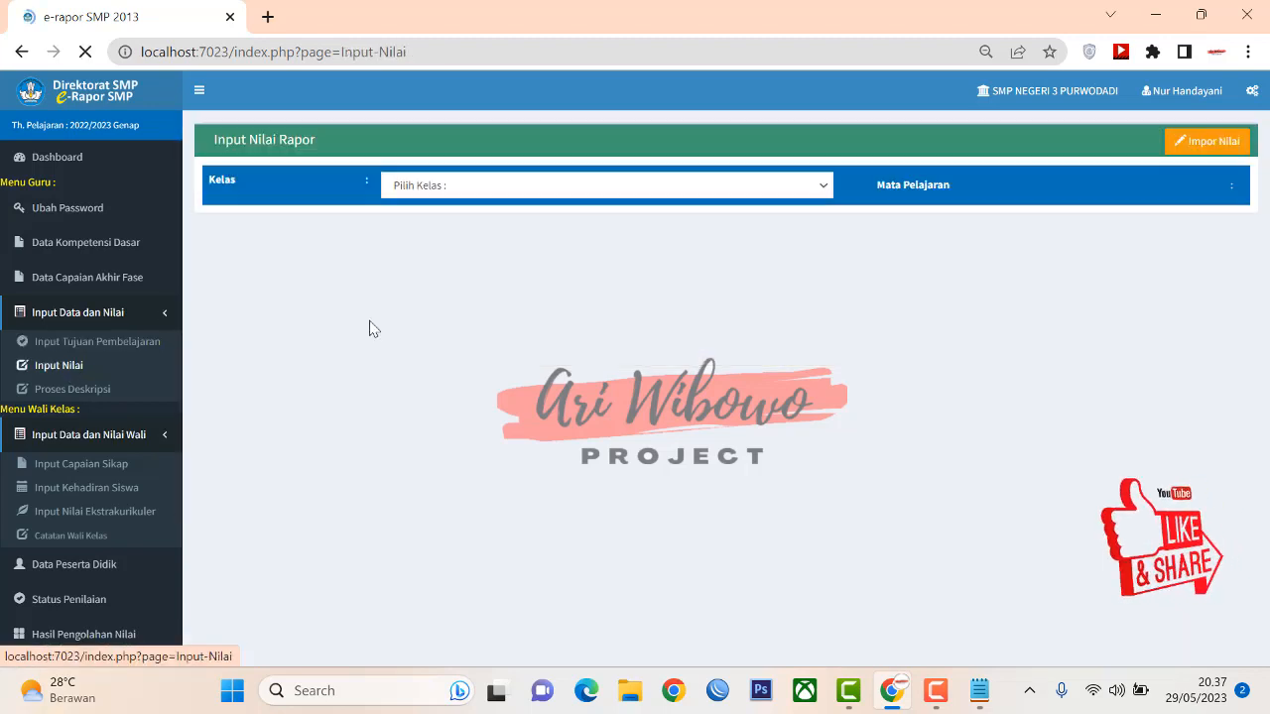
{"action": "left_click", "coordinate": [725, 192]}
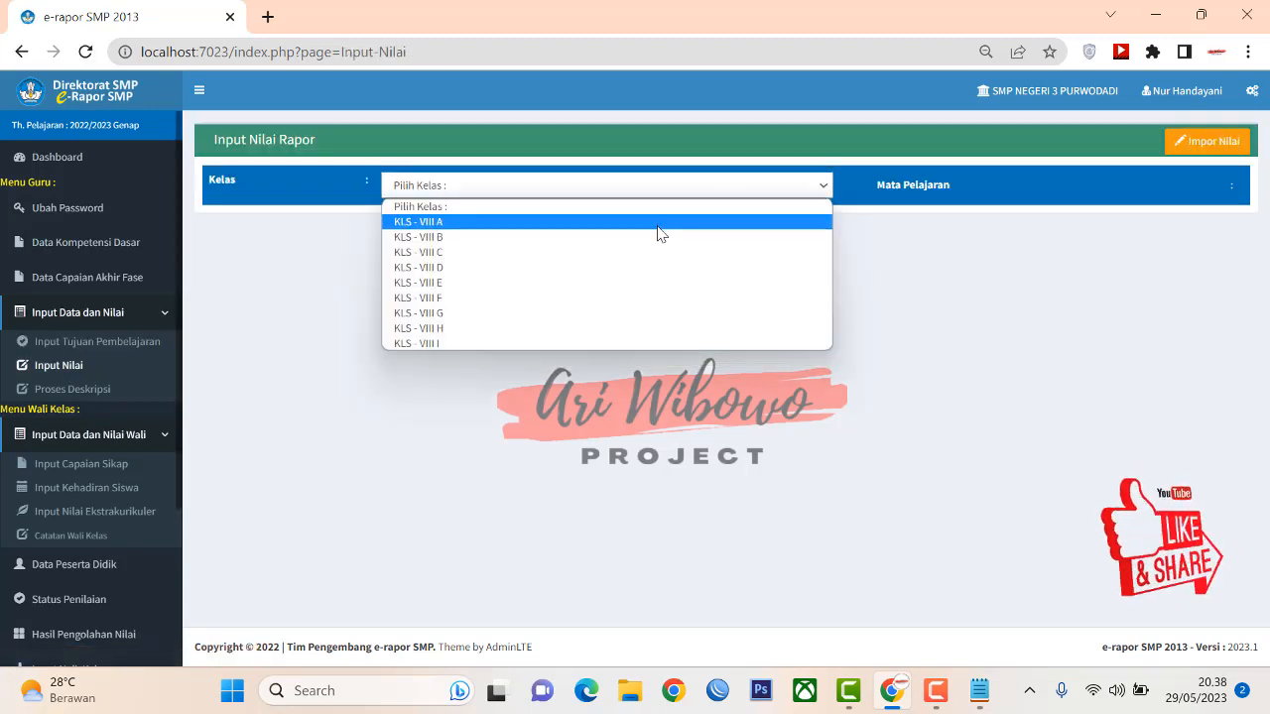
{"action": "left_click", "coordinate": [657, 223]}
{"action": "left_click", "coordinate": [926, 198]}
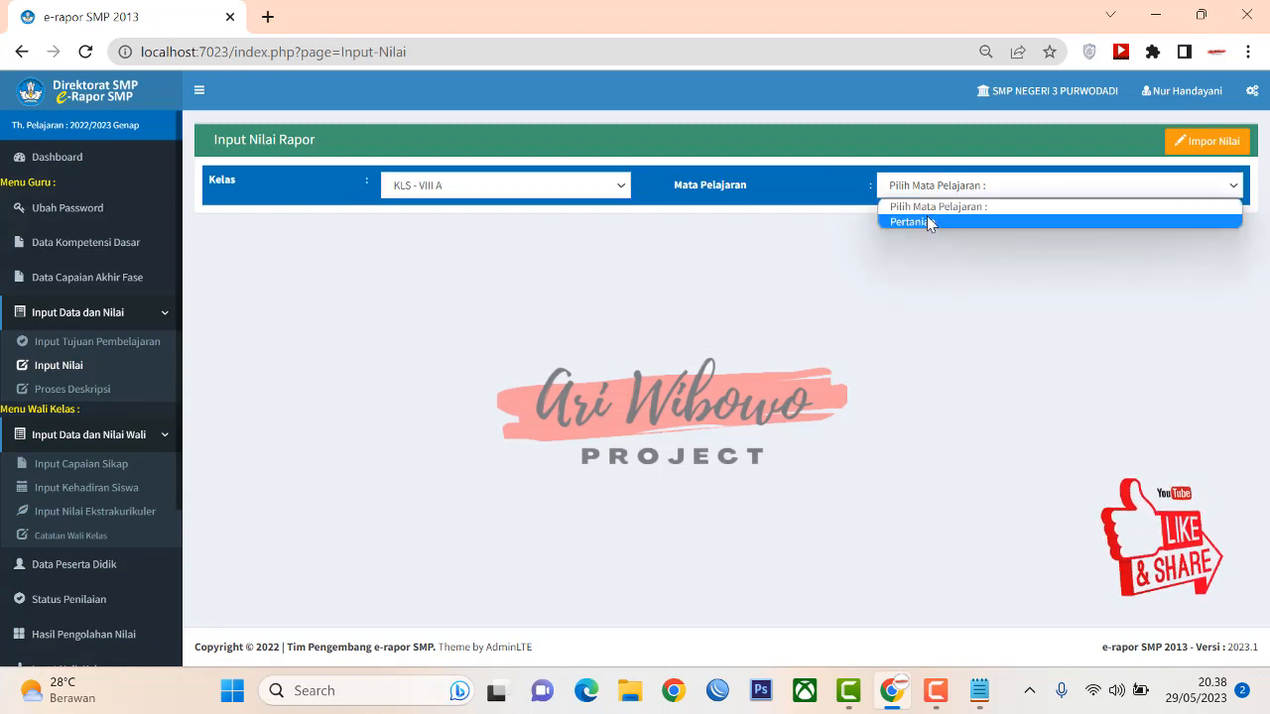
{"action": "left_click", "coordinate": [927, 221]}
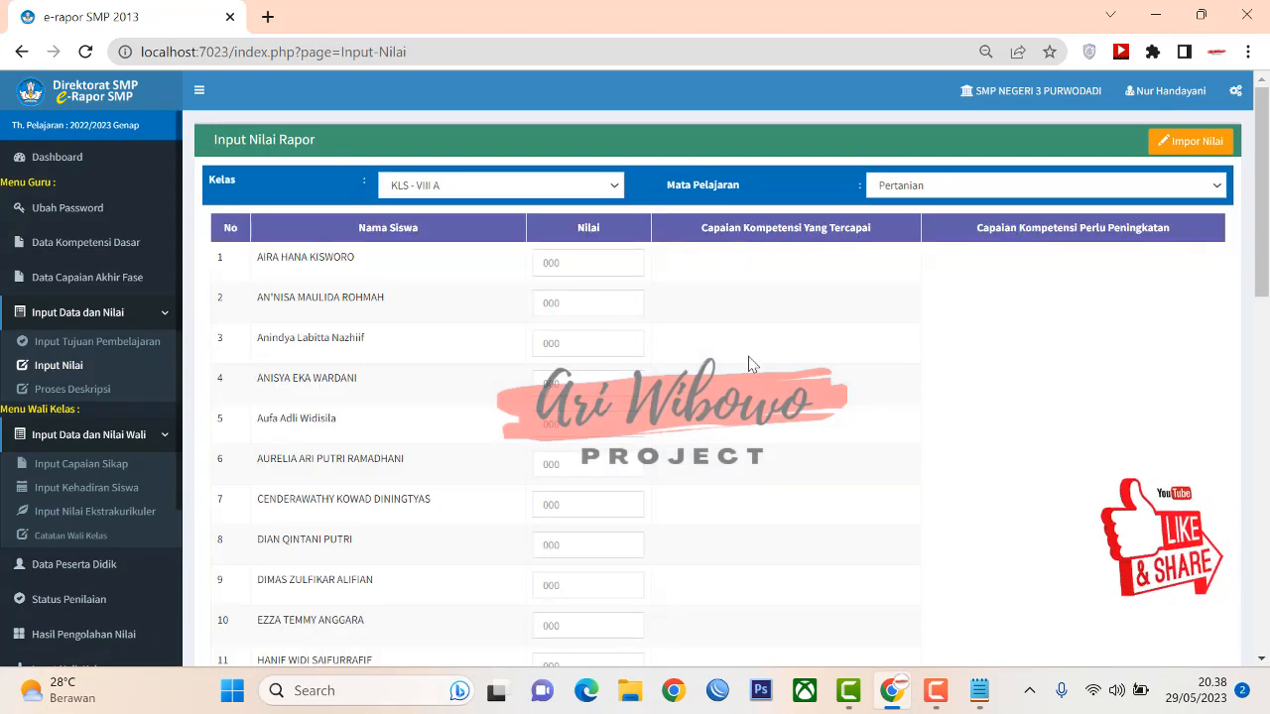
- Open the form for adding learning objectives and display 2 entry rows for class KLS - VIII A
{"action": "left_click", "coordinate": [98, 347]}
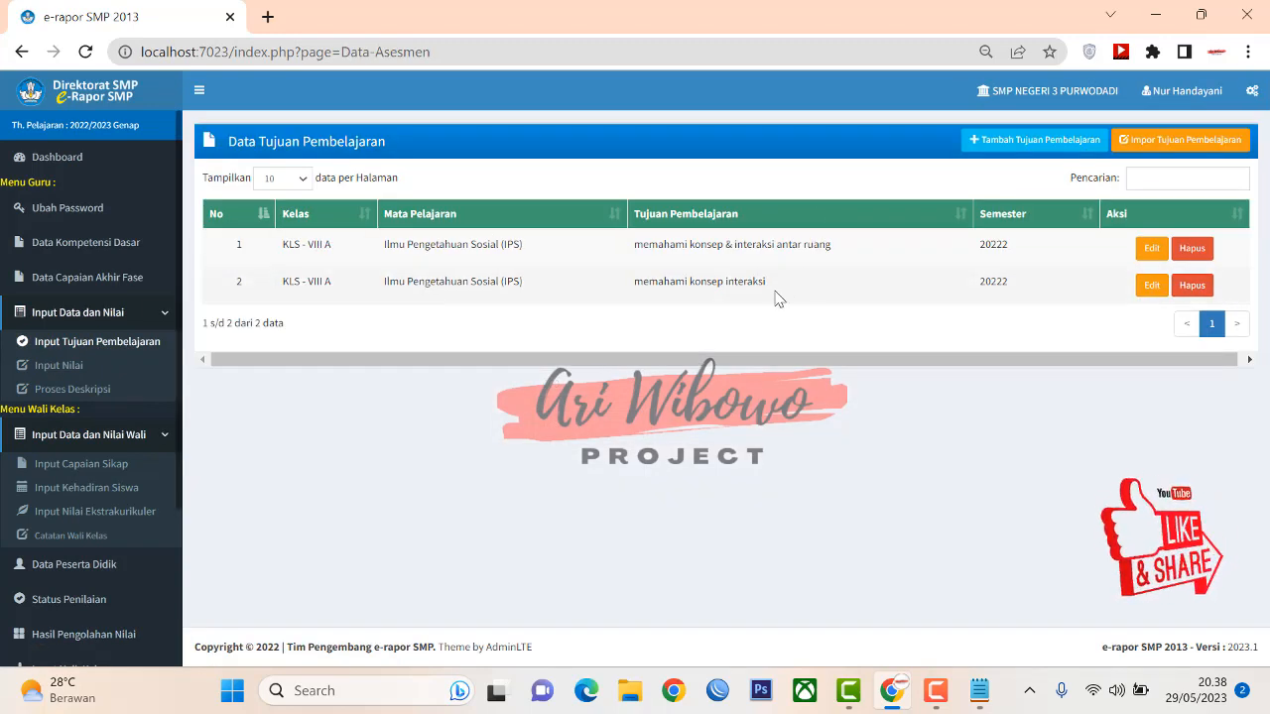
{"action": "left_click", "coordinate": [1035, 144]}
{"action": "left_click", "coordinate": [987, 188]}
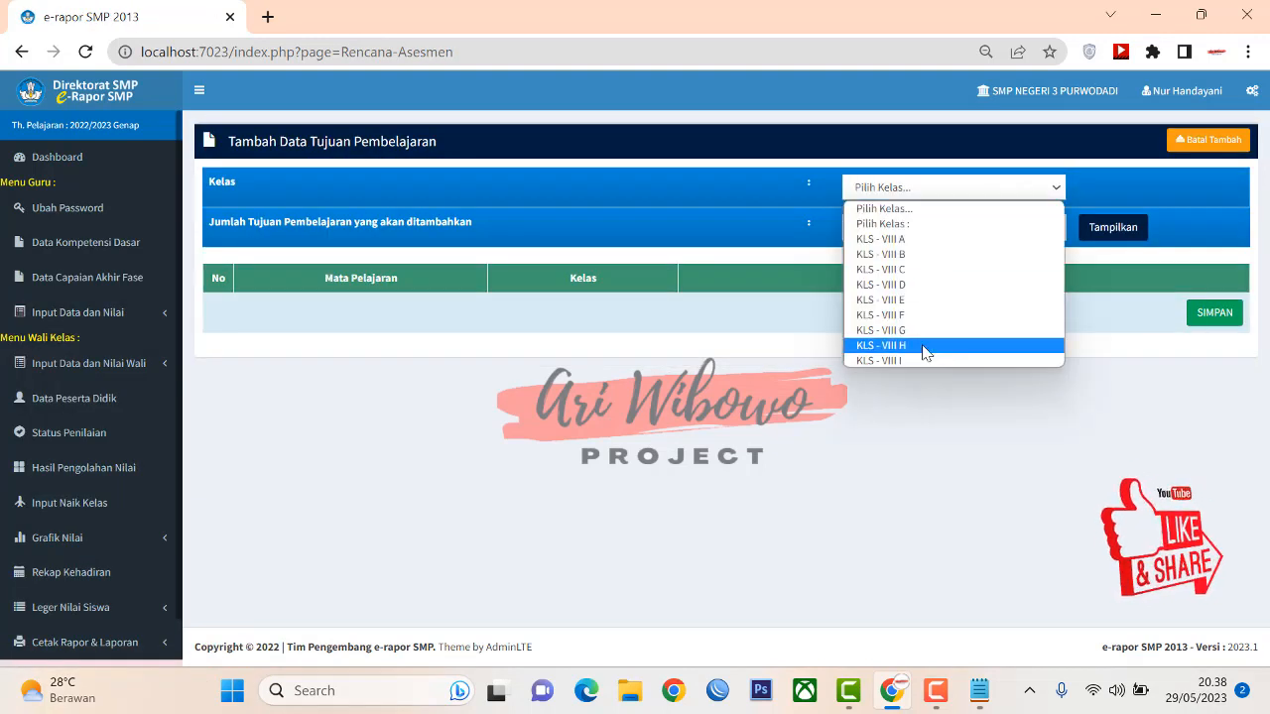
{"action": "left_click", "coordinate": [956, 239]}
{"action": "left_click", "coordinate": [908, 234]}
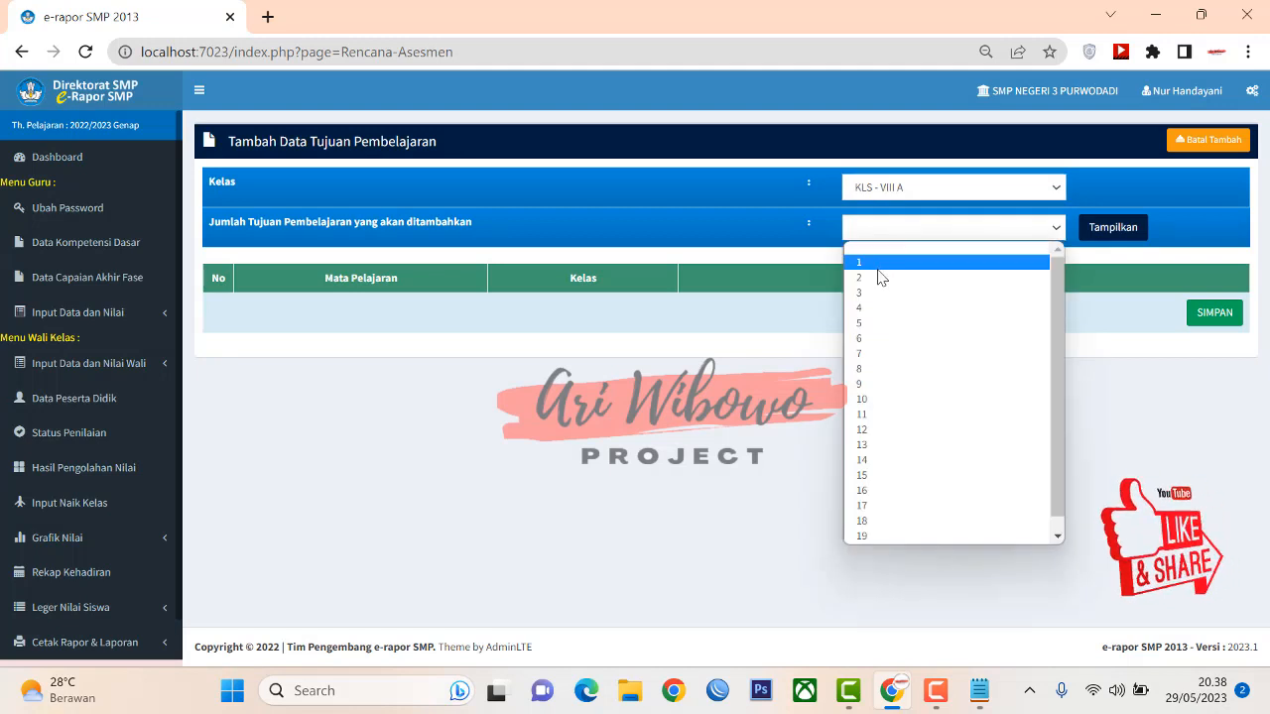
{"action": "left_click", "coordinate": [879, 277]}
- Set the subject of both learning objective rows to Pertanian
{"action": "left_click", "coordinate": [447, 318]}
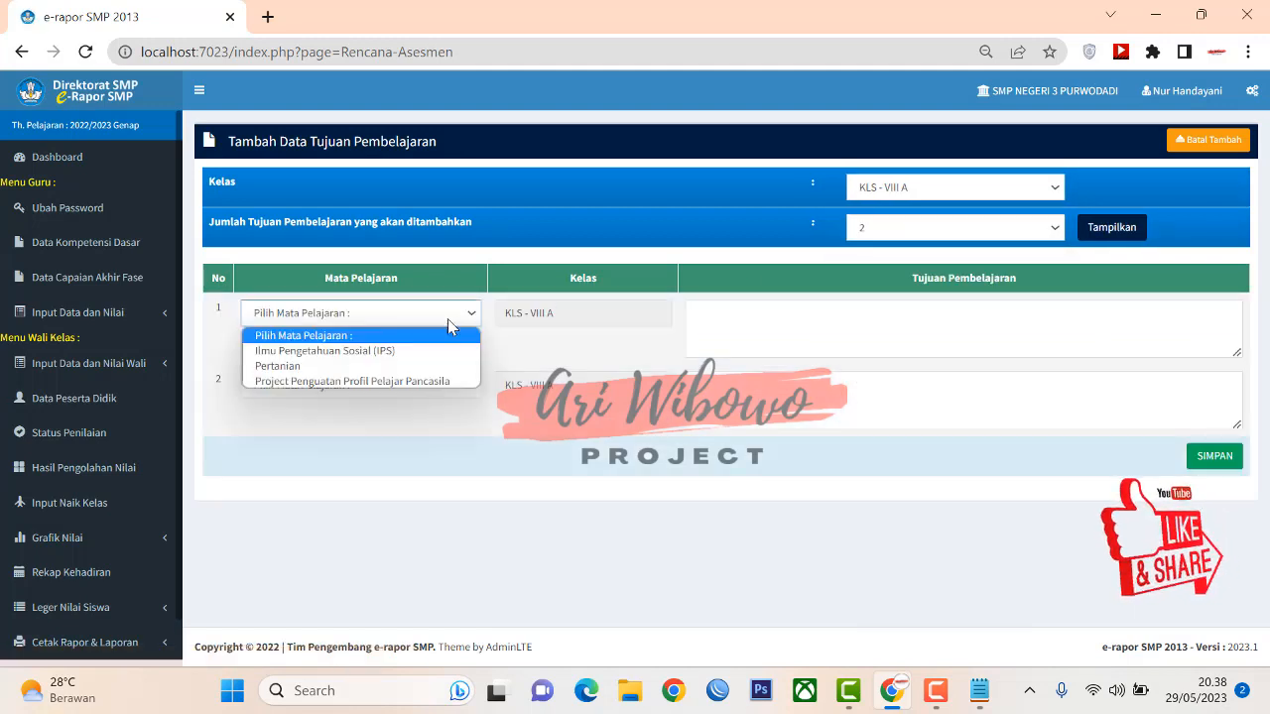
{"action": "left_click", "coordinate": [437, 366]}
{"action": "left_click", "coordinate": [331, 395]}
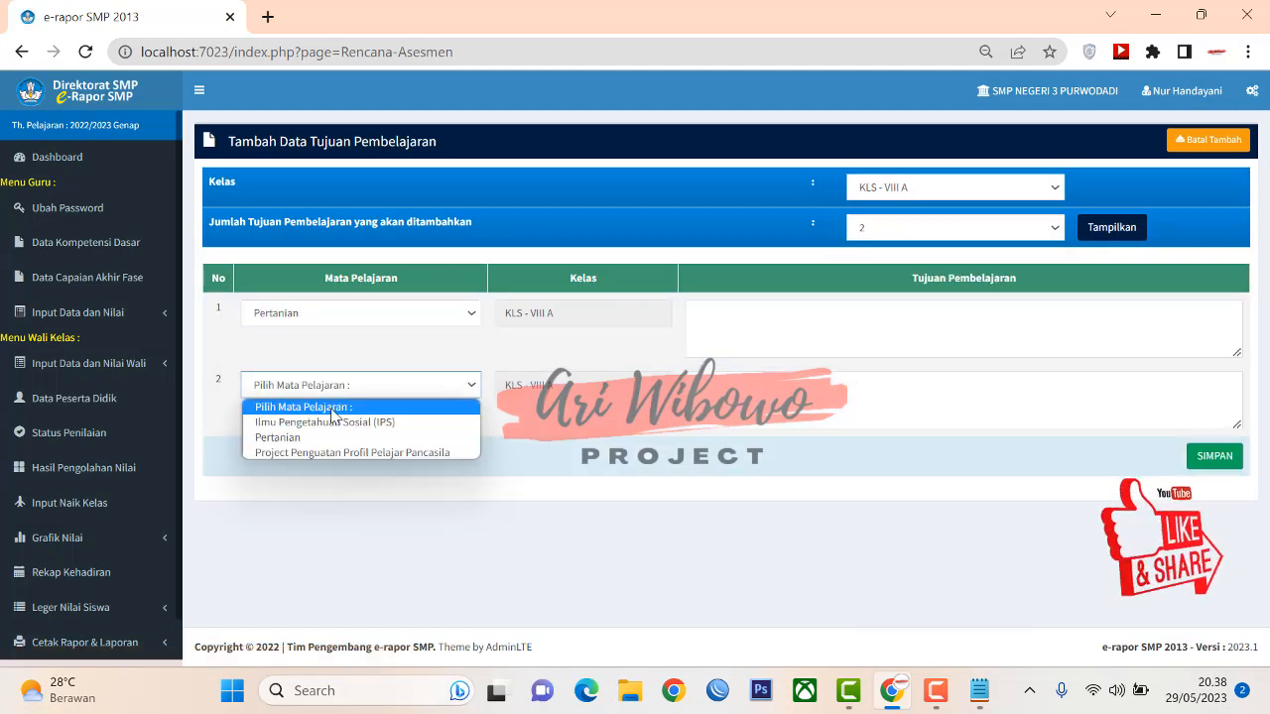
{"action": "left_click", "coordinate": [323, 437]}
{"action": "left_click", "coordinate": [771, 341]}
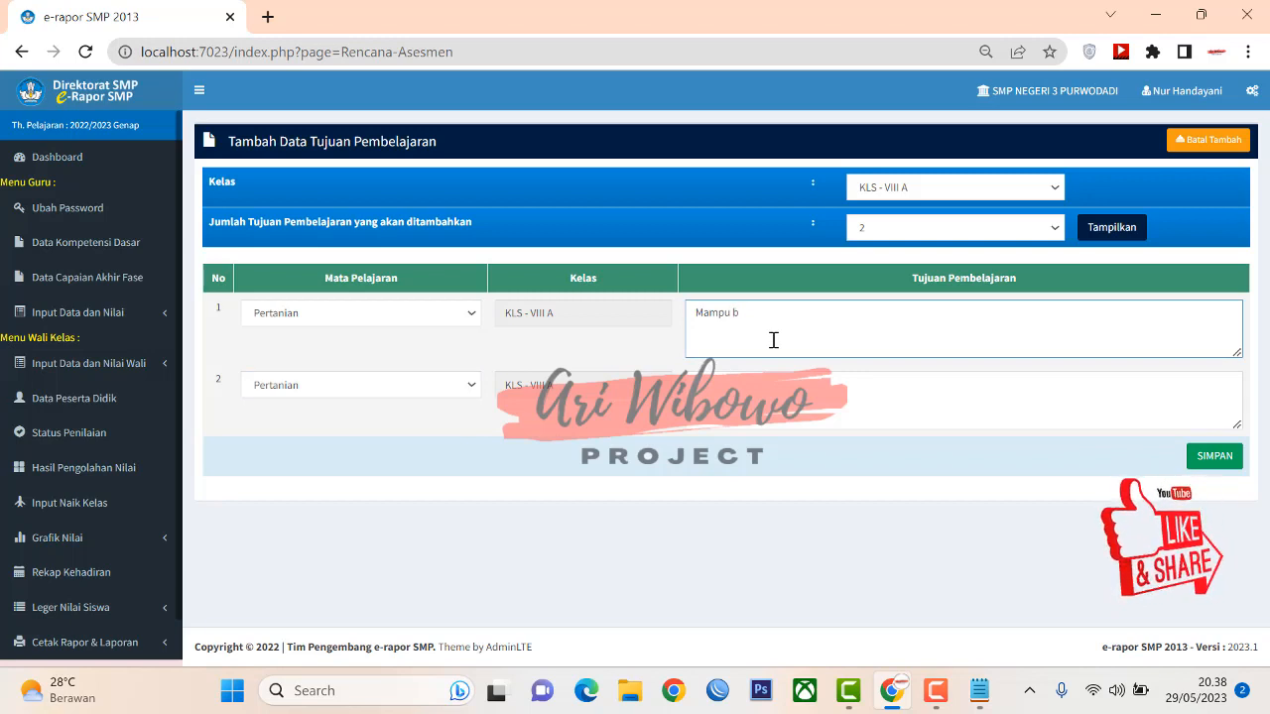
{"action": "key", "text": "BackSpace"}
{"action": "key", "text": "BackSpace"}
{"action": "key", "text": "BackSpace"}
{"action": "key", "text": "BackSpace"}
{"action": "key", "text": "BackSpace"}
{"action": "key", "text": "BackSpace"}
{"action": "key", "text": "BackSpace"}
{"action": "type", "text": "mampu bercocok tana"}
{"action": "double_click", "coordinate": [716, 319]}
{"action": "key", "text": "BackSpace"}
{"action": "key", "text": "BackSpace"}
{"action": "key", "text": "BackSpace"}
{"action": "key", "text": "BackSpace"}
{"action": "key", "text": "BackSpace"}
{"action": "key", "text": "BackSpace"}
{"action": "key", "text": "BackSpace"}
{"action": "key", "text": "BackSpace"}
{"action": "key", "text": "BackSpace"}
{"action": "key", "text": "BackSpace"}
{"action": "key", "text": "BackSpace"}
{"action": "key", "text": "BackSpace"}
{"action": "key", "text": "BackSpace"}
{"action": "key", "text": "BackSpace"}
- Enter "mengenal tanaman holtikultura" as the first learning objective and "mengidentifikasi tanaman holtikultura" as the second, and save both
{"action": "type", "text": "mengenal tanaman holtikultura"}
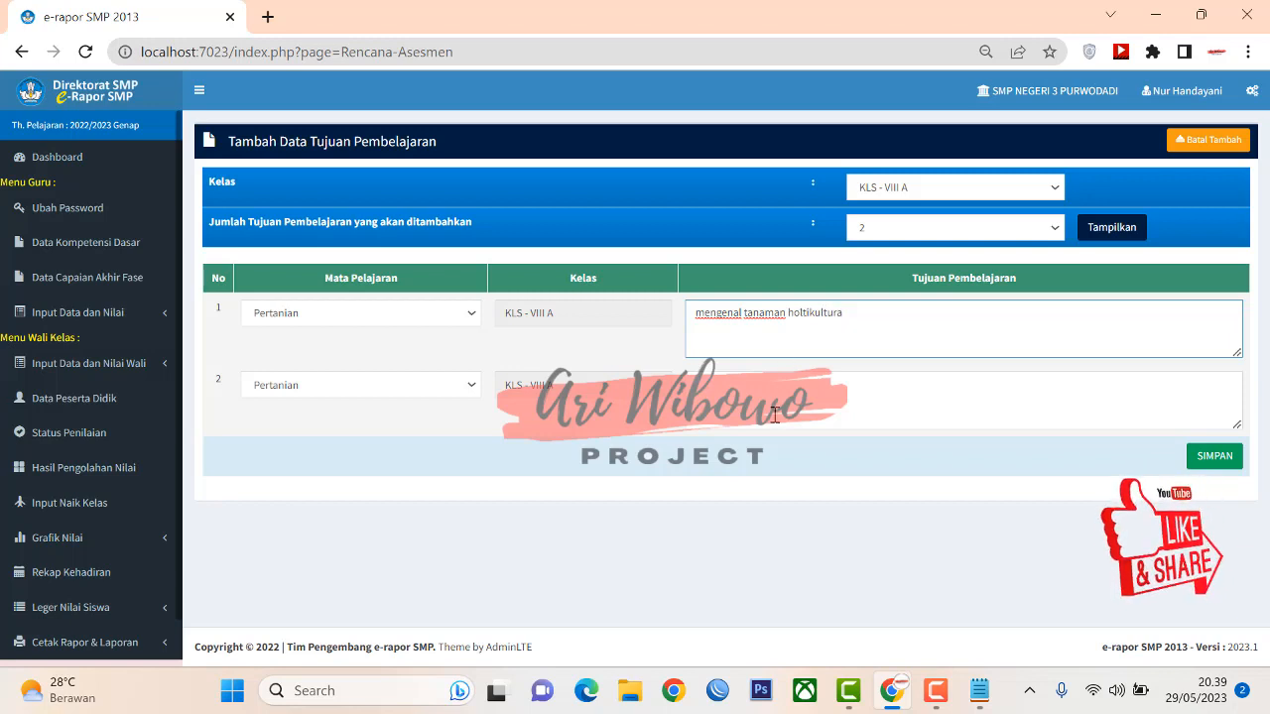
{"action": "left_click", "coordinate": [809, 398]}
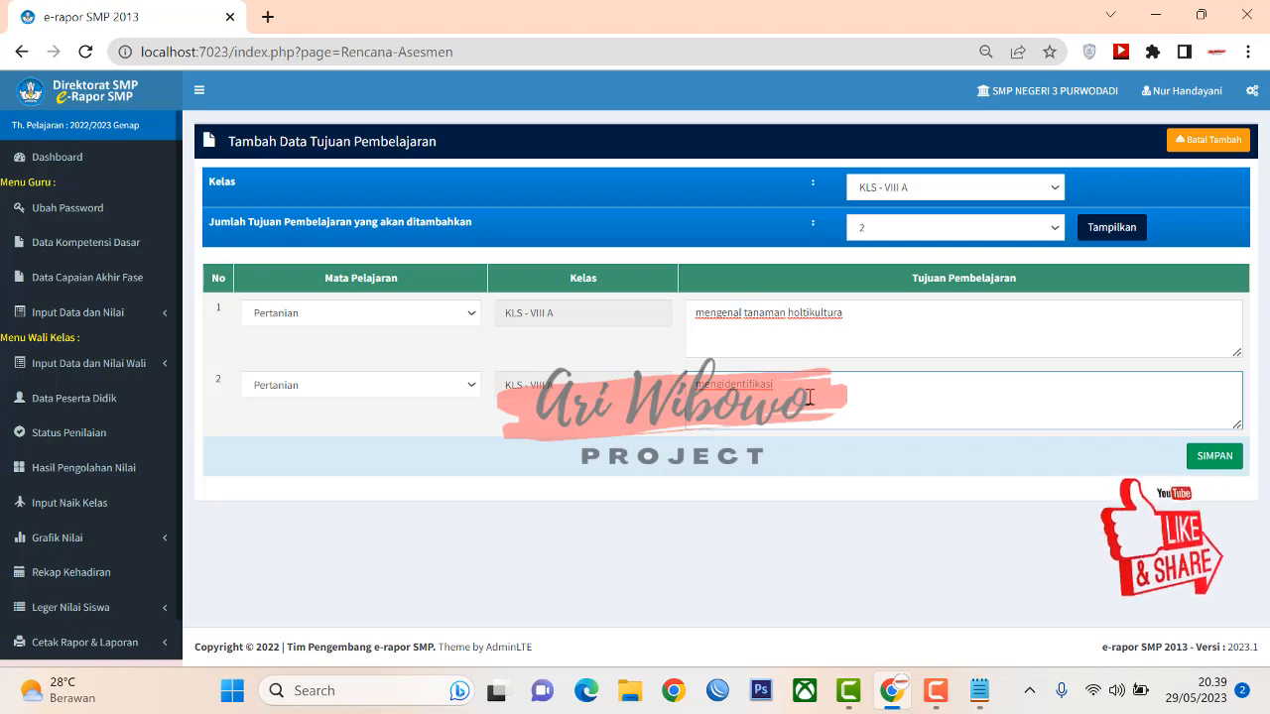
{"action": "type", "text": "tanaman holtikultura"}
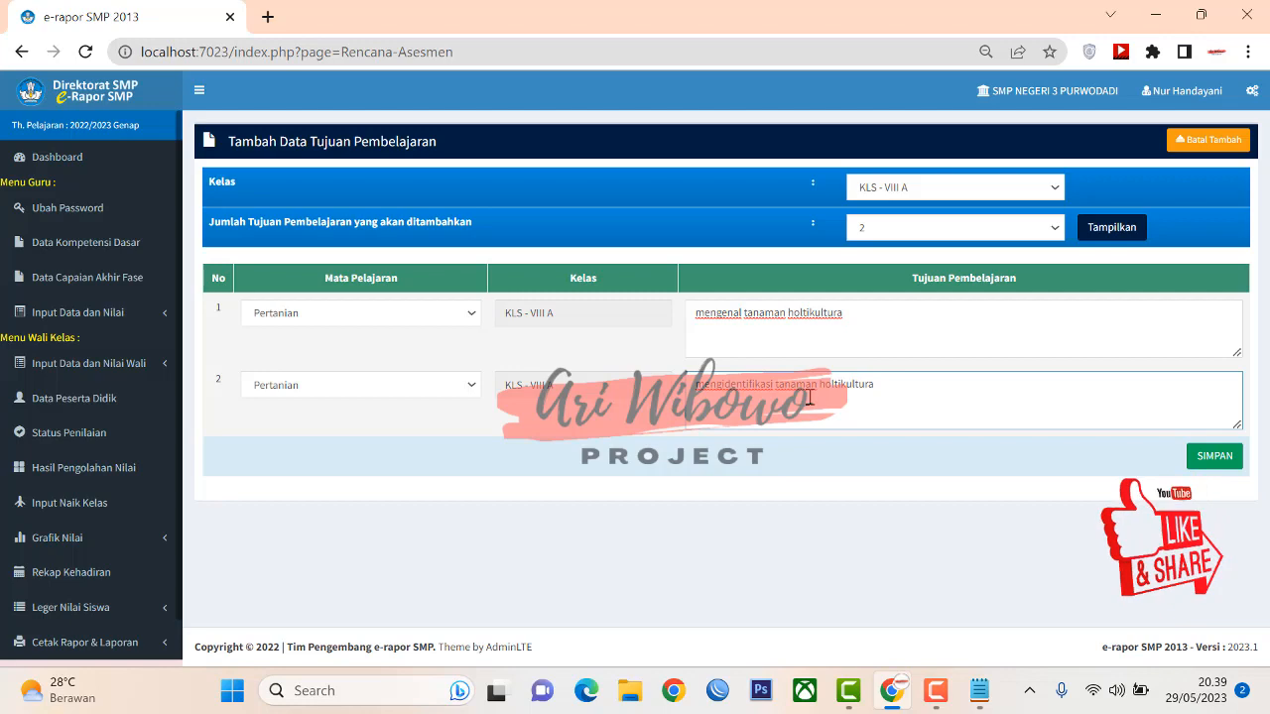
{"action": "left_click", "coordinate": [1215, 455]}
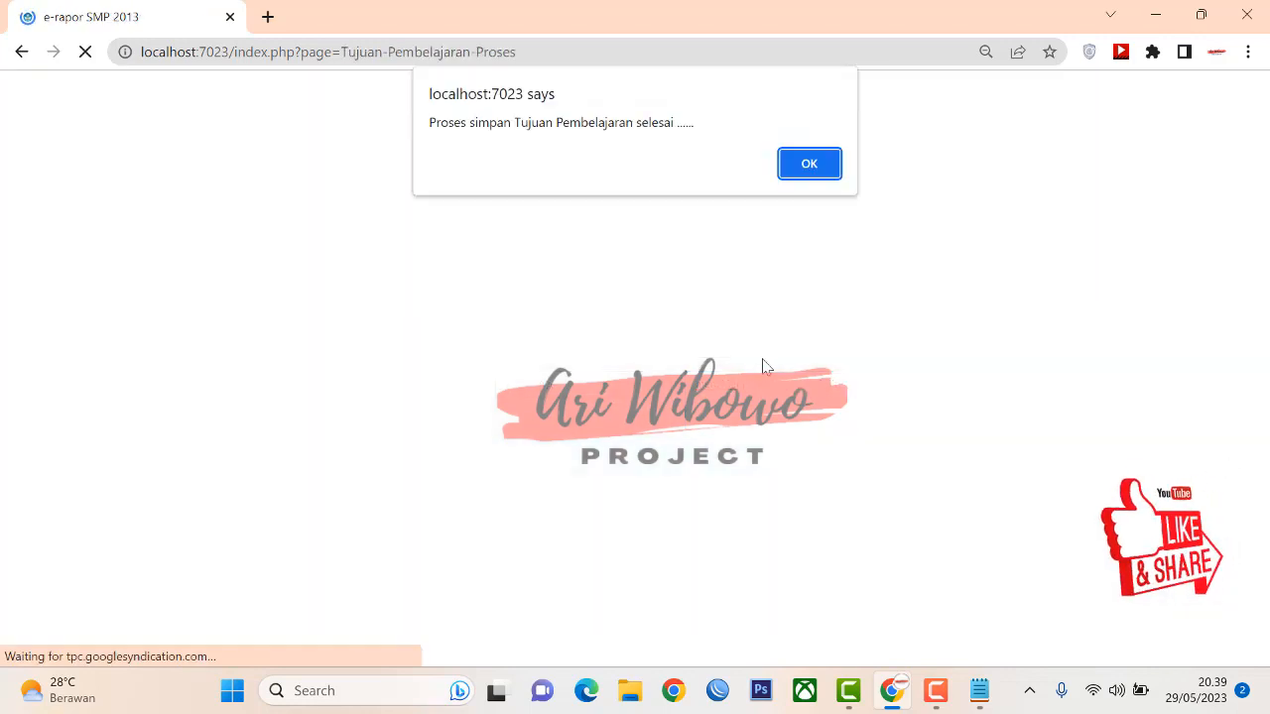
{"action": "left_click", "coordinate": [809, 168]}
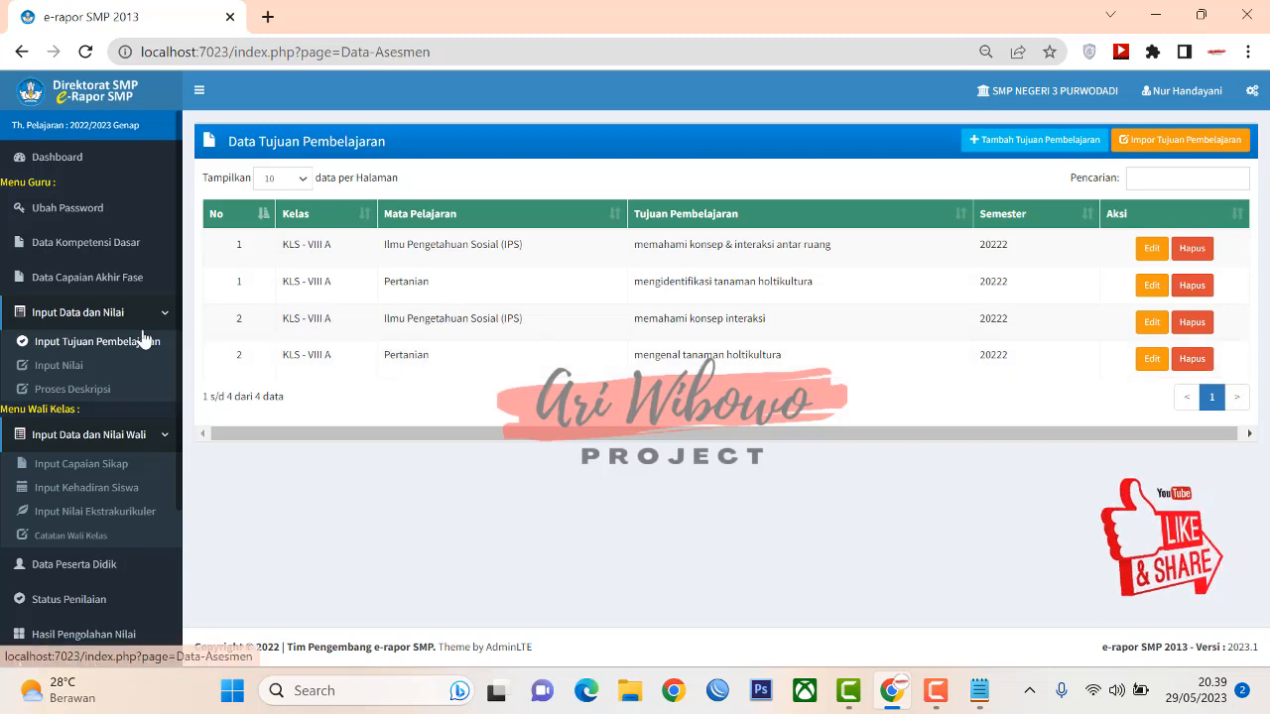
- Open the Input Nilai page and display the grade entry table for KLS - VIII A, Pertanian
{"action": "left_click", "coordinate": [59, 367]}
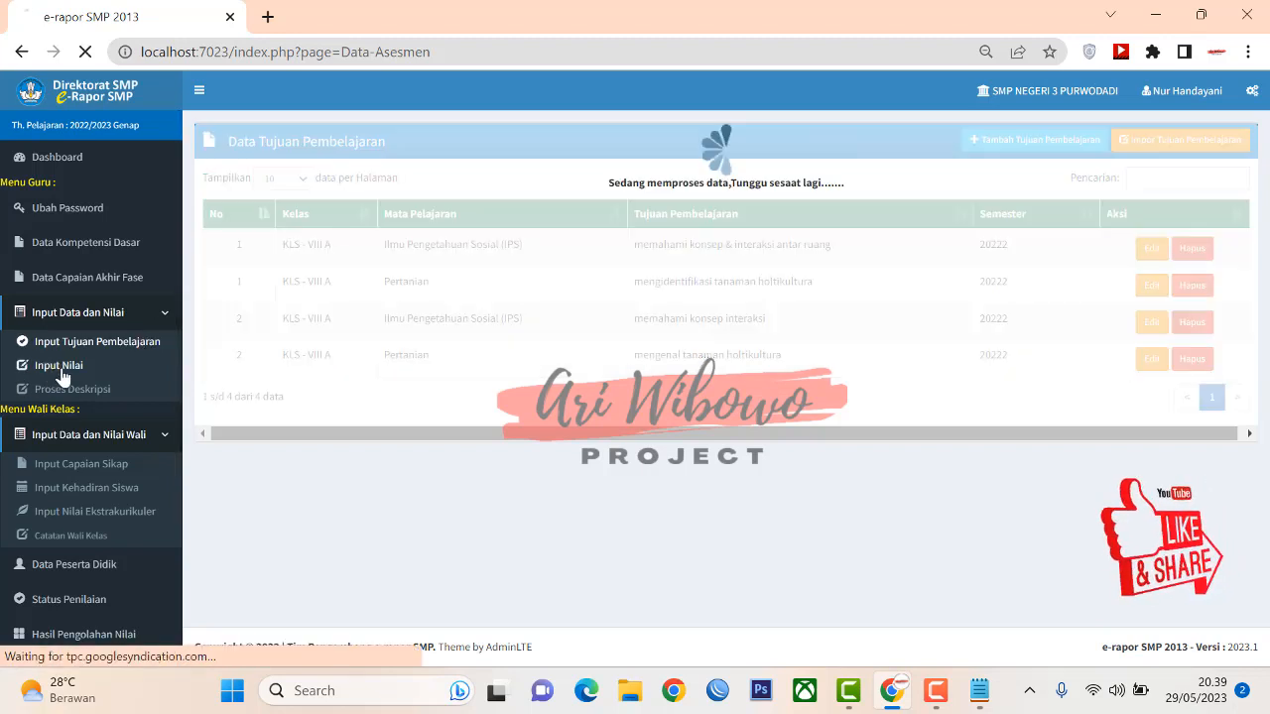
{"action": "left_click", "coordinate": [571, 199]}
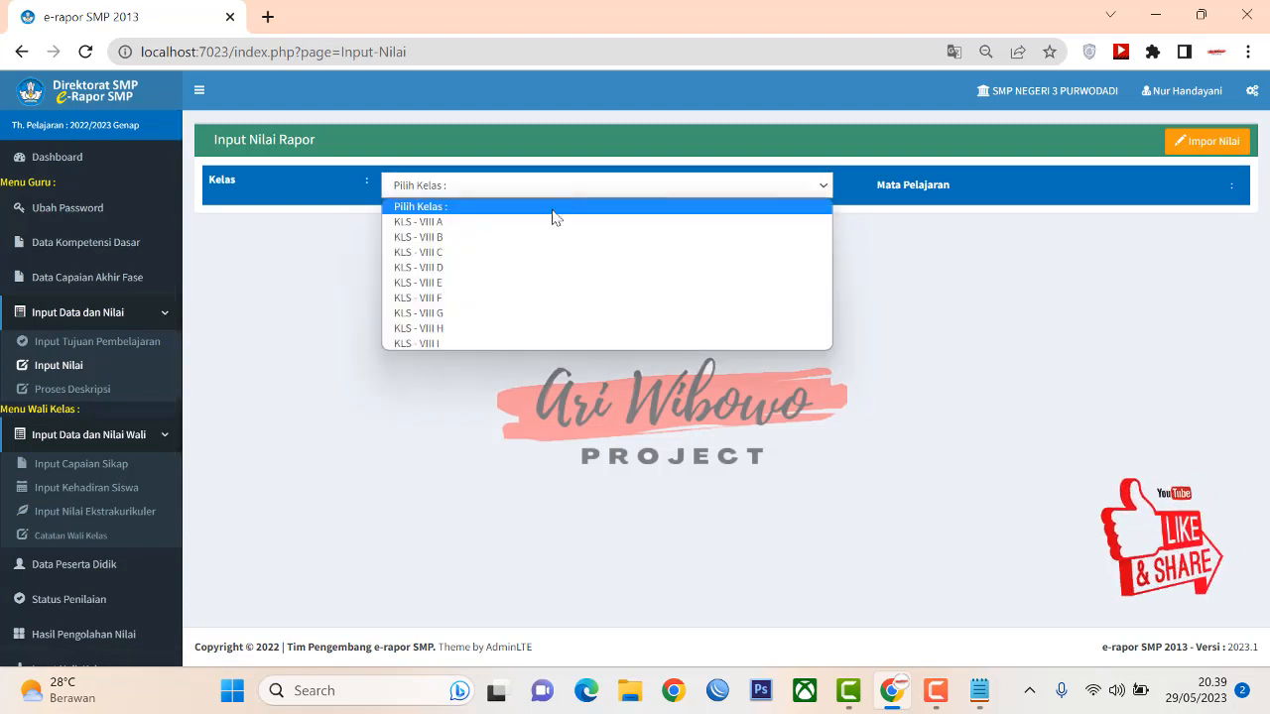
{"action": "left_click", "coordinate": [545, 222]}
{"action": "left_click", "coordinate": [901, 199]}
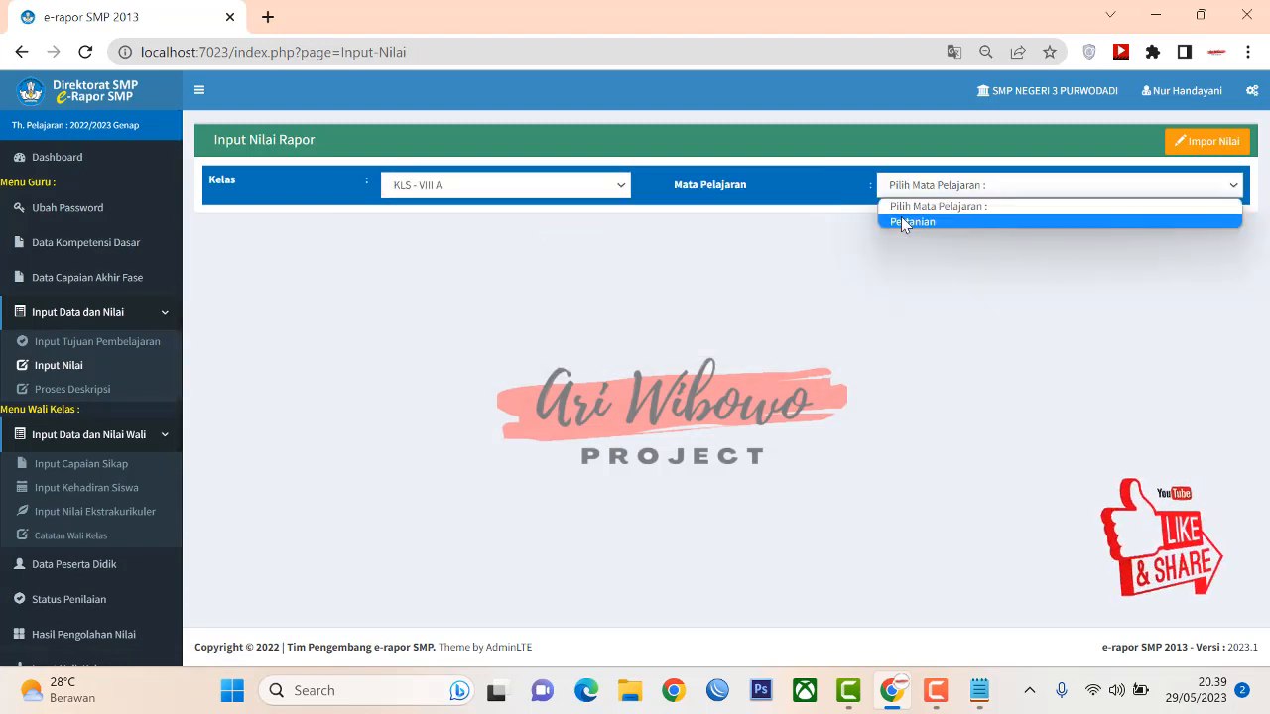
{"action": "left_click", "coordinate": [905, 222]}
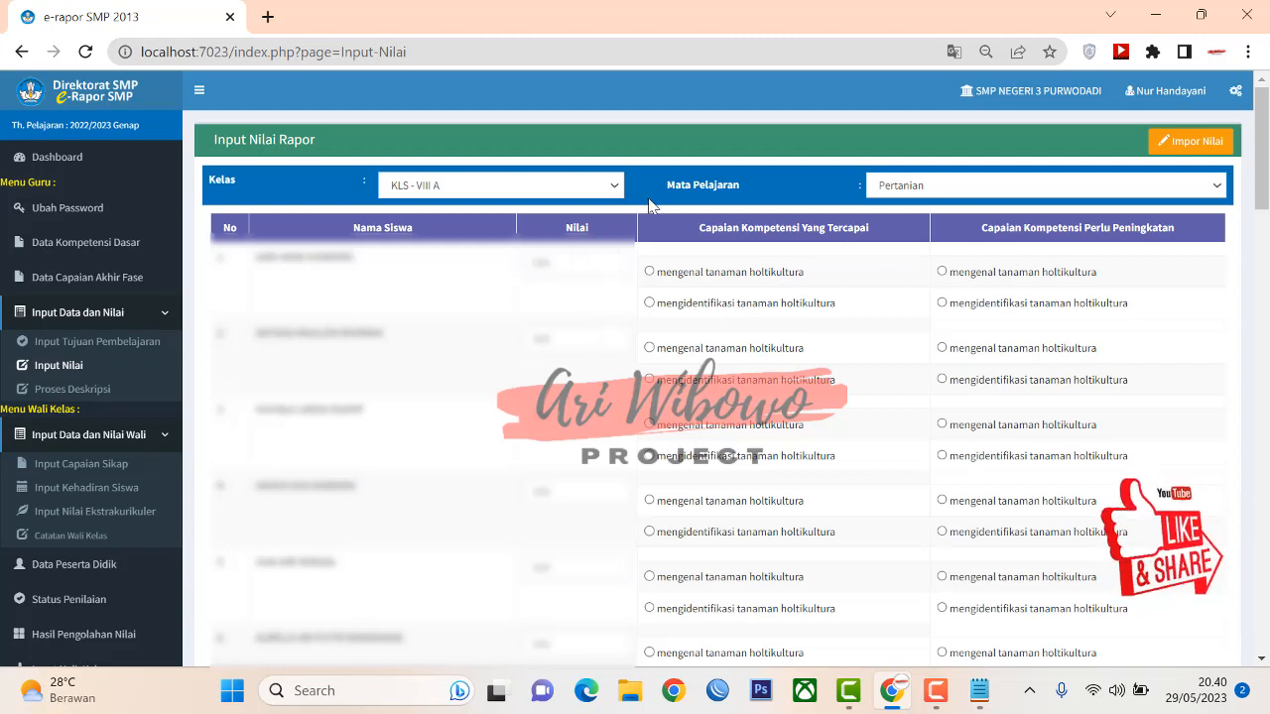
- Grade the first two students 80, marking "mengenal tanaman holtikultura" achieved and "mengidentifikasi tanaman holtikultura" needing improvement for the first student
{"action": "left_click", "coordinate": [649, 271]}
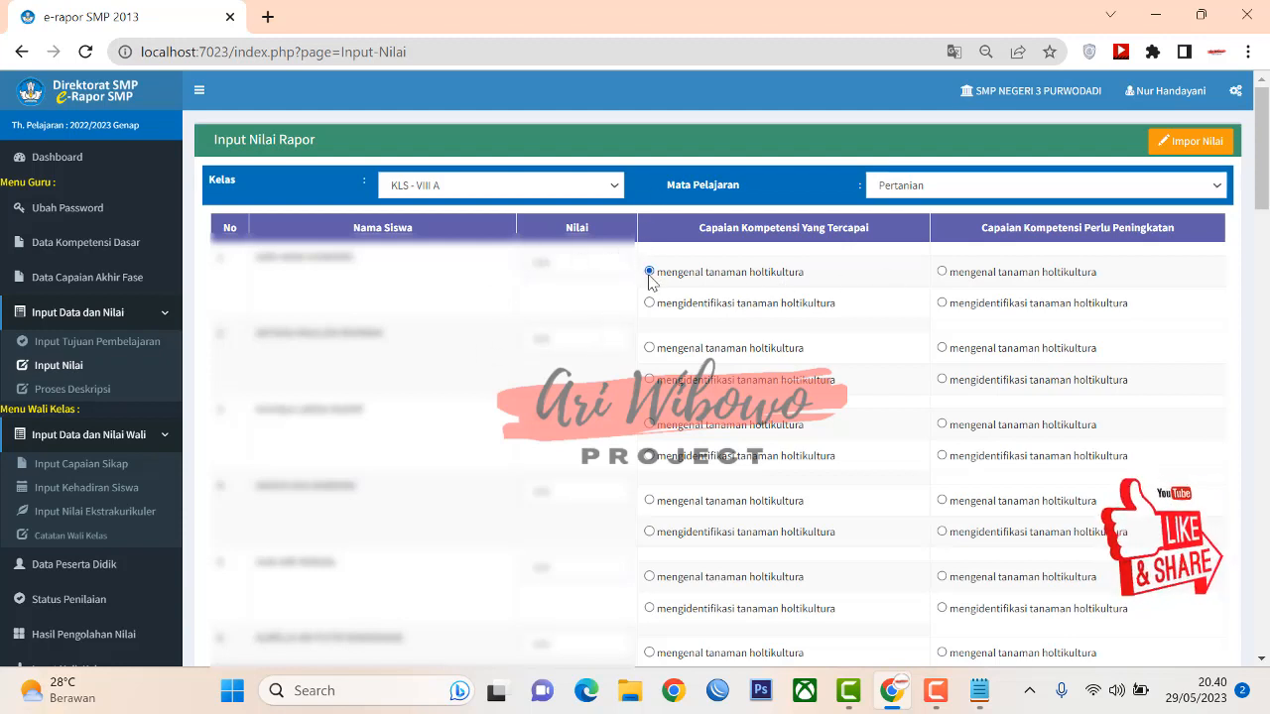
{"action": "left_click", "coordinate": [941, 303]}
{"action": "type", "text": "80"}
{"action": "left_click", "coordinate": [580, 344]}
{"action": "type", "text": "80"}
- Mark "mengidentifikasi tanaman holtikultura" achieved for student 1; for student 2, mark "mengenal tanaman holtikultura" achieved and "mengidentifikasi tanaman holtikultura" needing improvement
{"action": "left_click", "coordinate": [650, 302]}
{"action": "left_click", "coordinate": [649, 348]}
{"action": "left_click", "coordinate": [943, 379]}
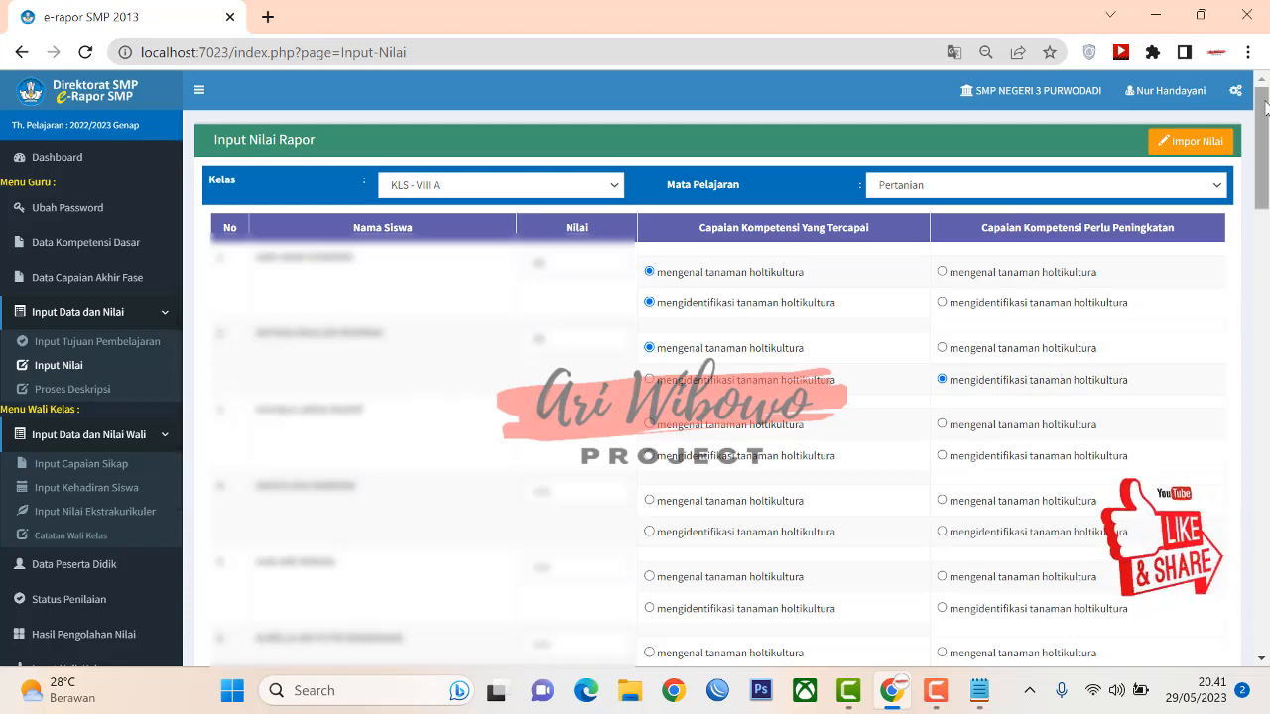
- Open the Proses Deskripsi page and examine the report descriptions for class KLS - VIII A, subject Pertanian
{"action": "left_click_drag", "start_coordinate": [1262, 173], "coordinate": [199, 285]}
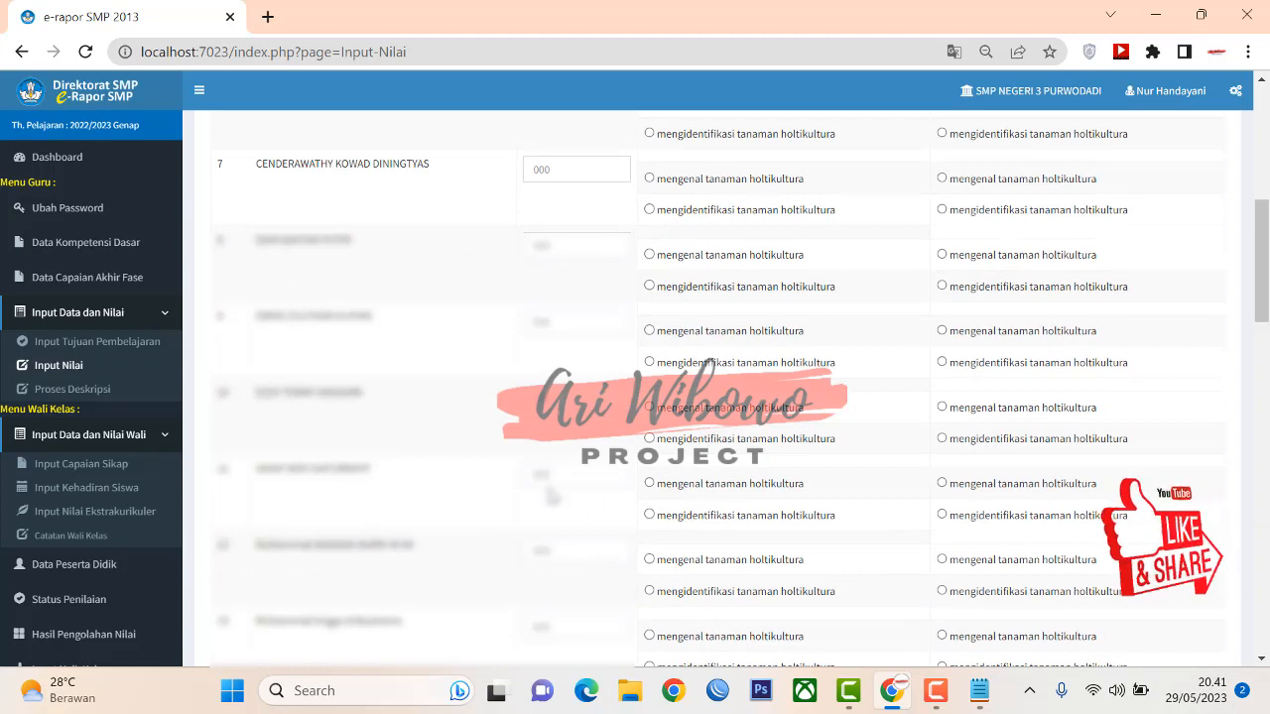
{"action": "left_click", "coordinate": [93, 395]}
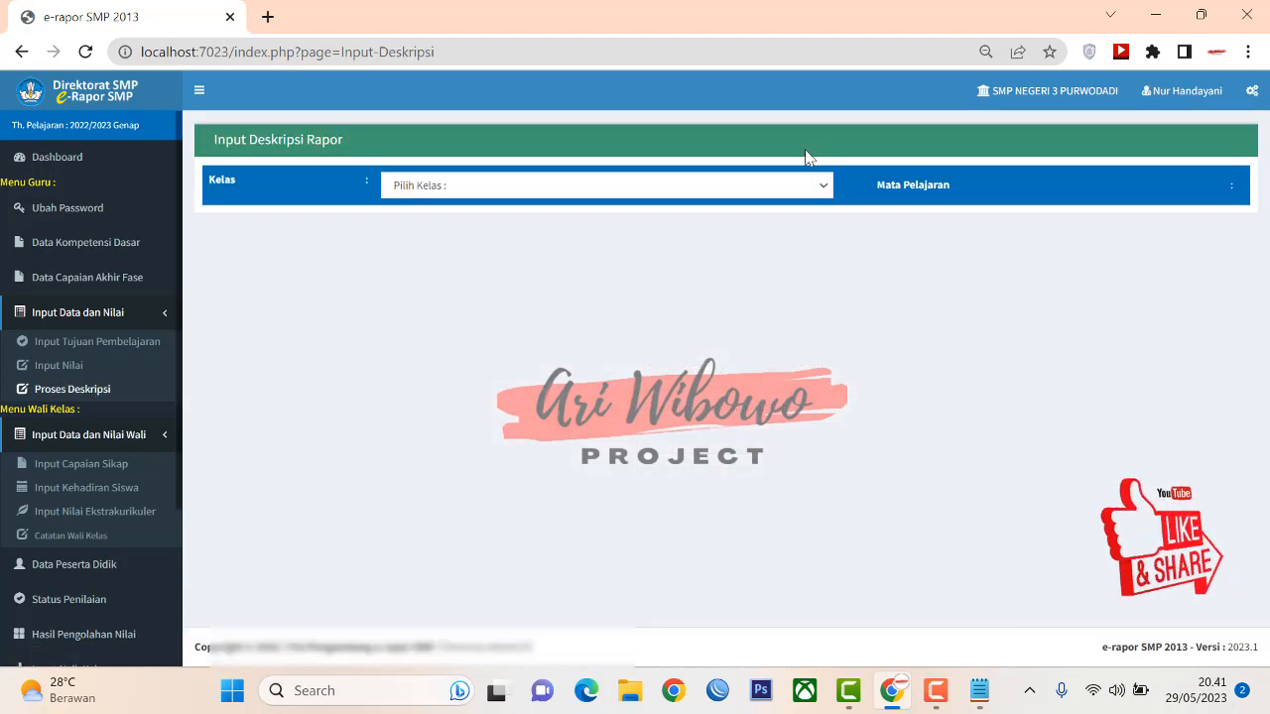
{"action": "left_click", "coordinate": [773, 186]}
{"action": "left_click", "coordinate": [729, 222]}
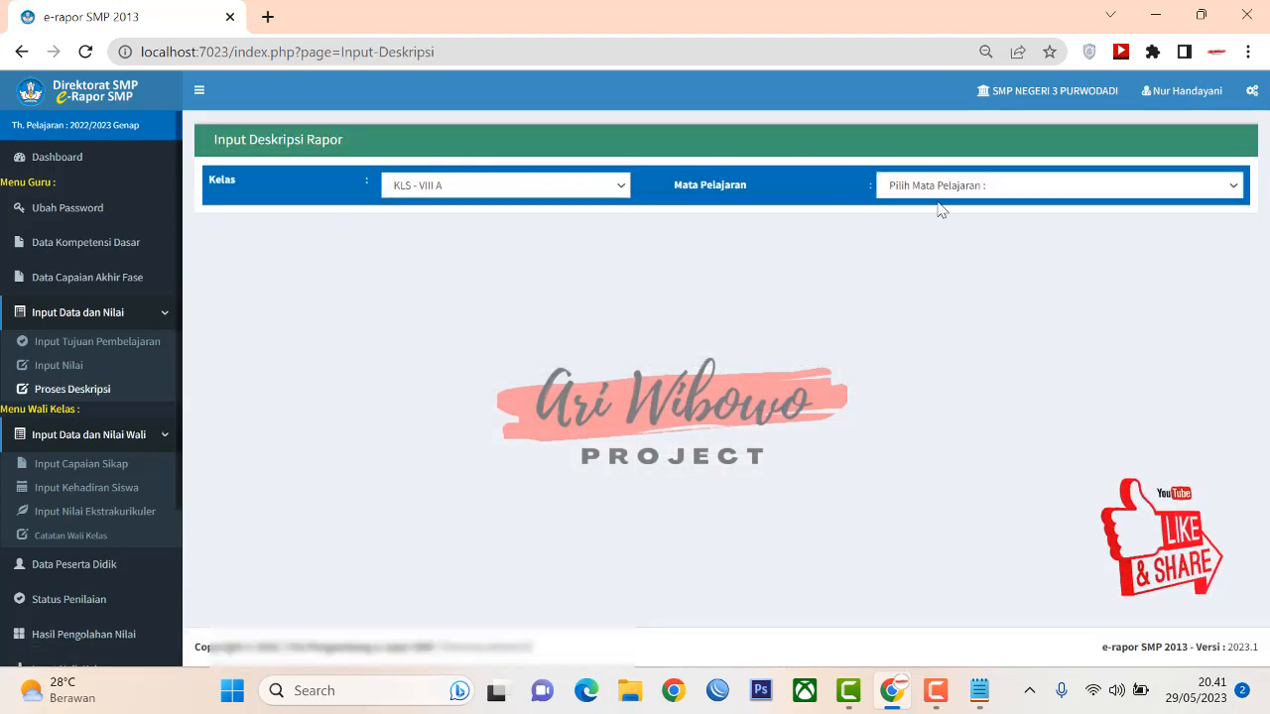
{"action": "left_click", "coordinate": [941, 197]}
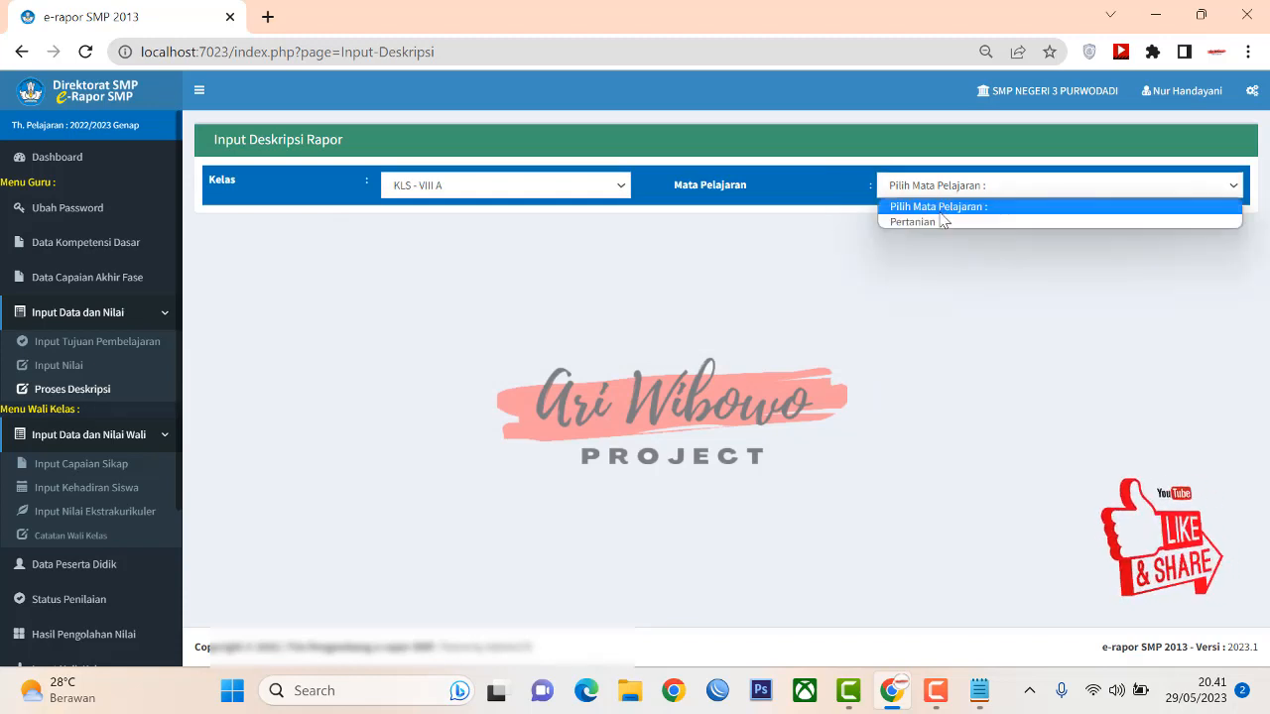
{"action": "left_click", "coordinate": [941, 220]}
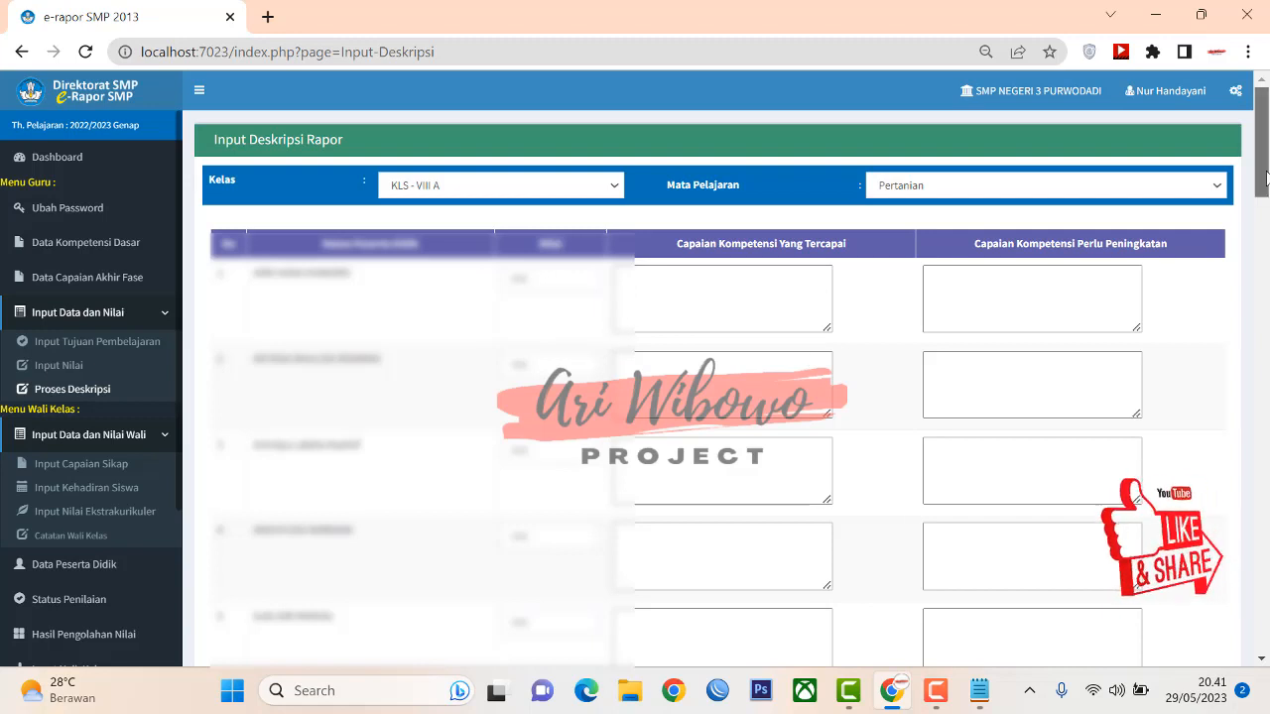
{"action": "left_click_drag", "start_coordinate": [1266, 176], "coordinate": [1226, 153]}
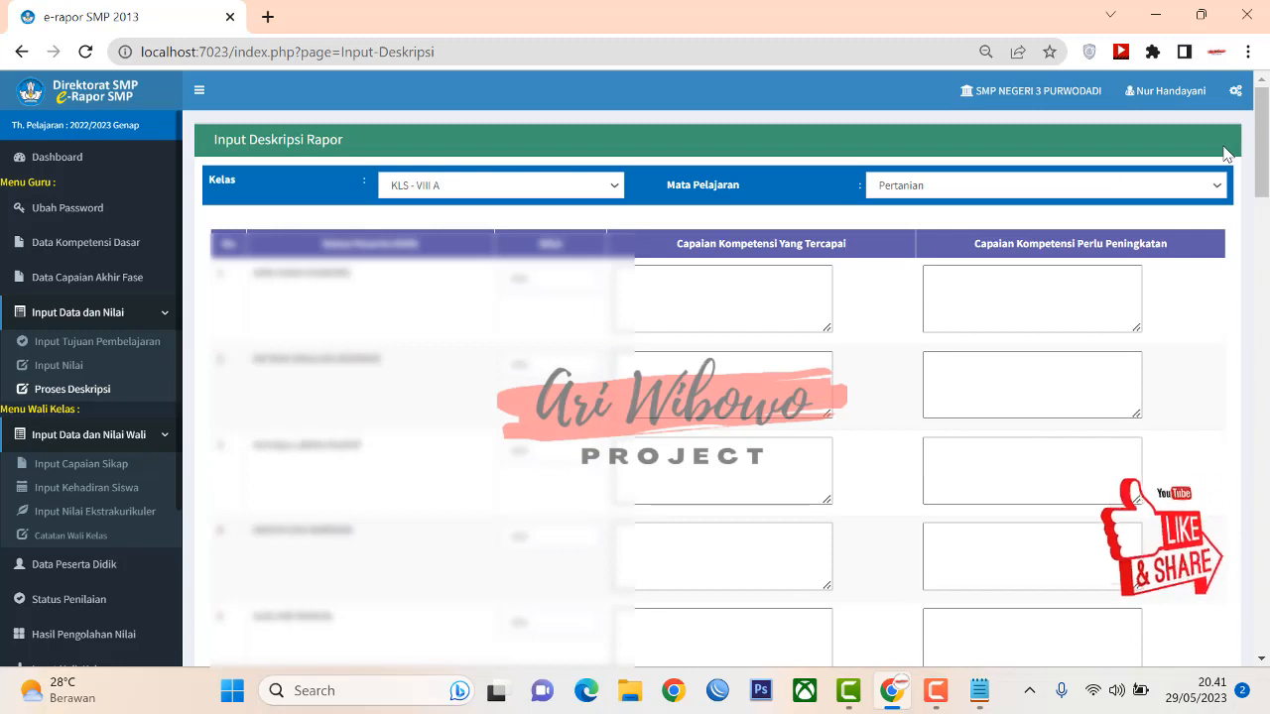